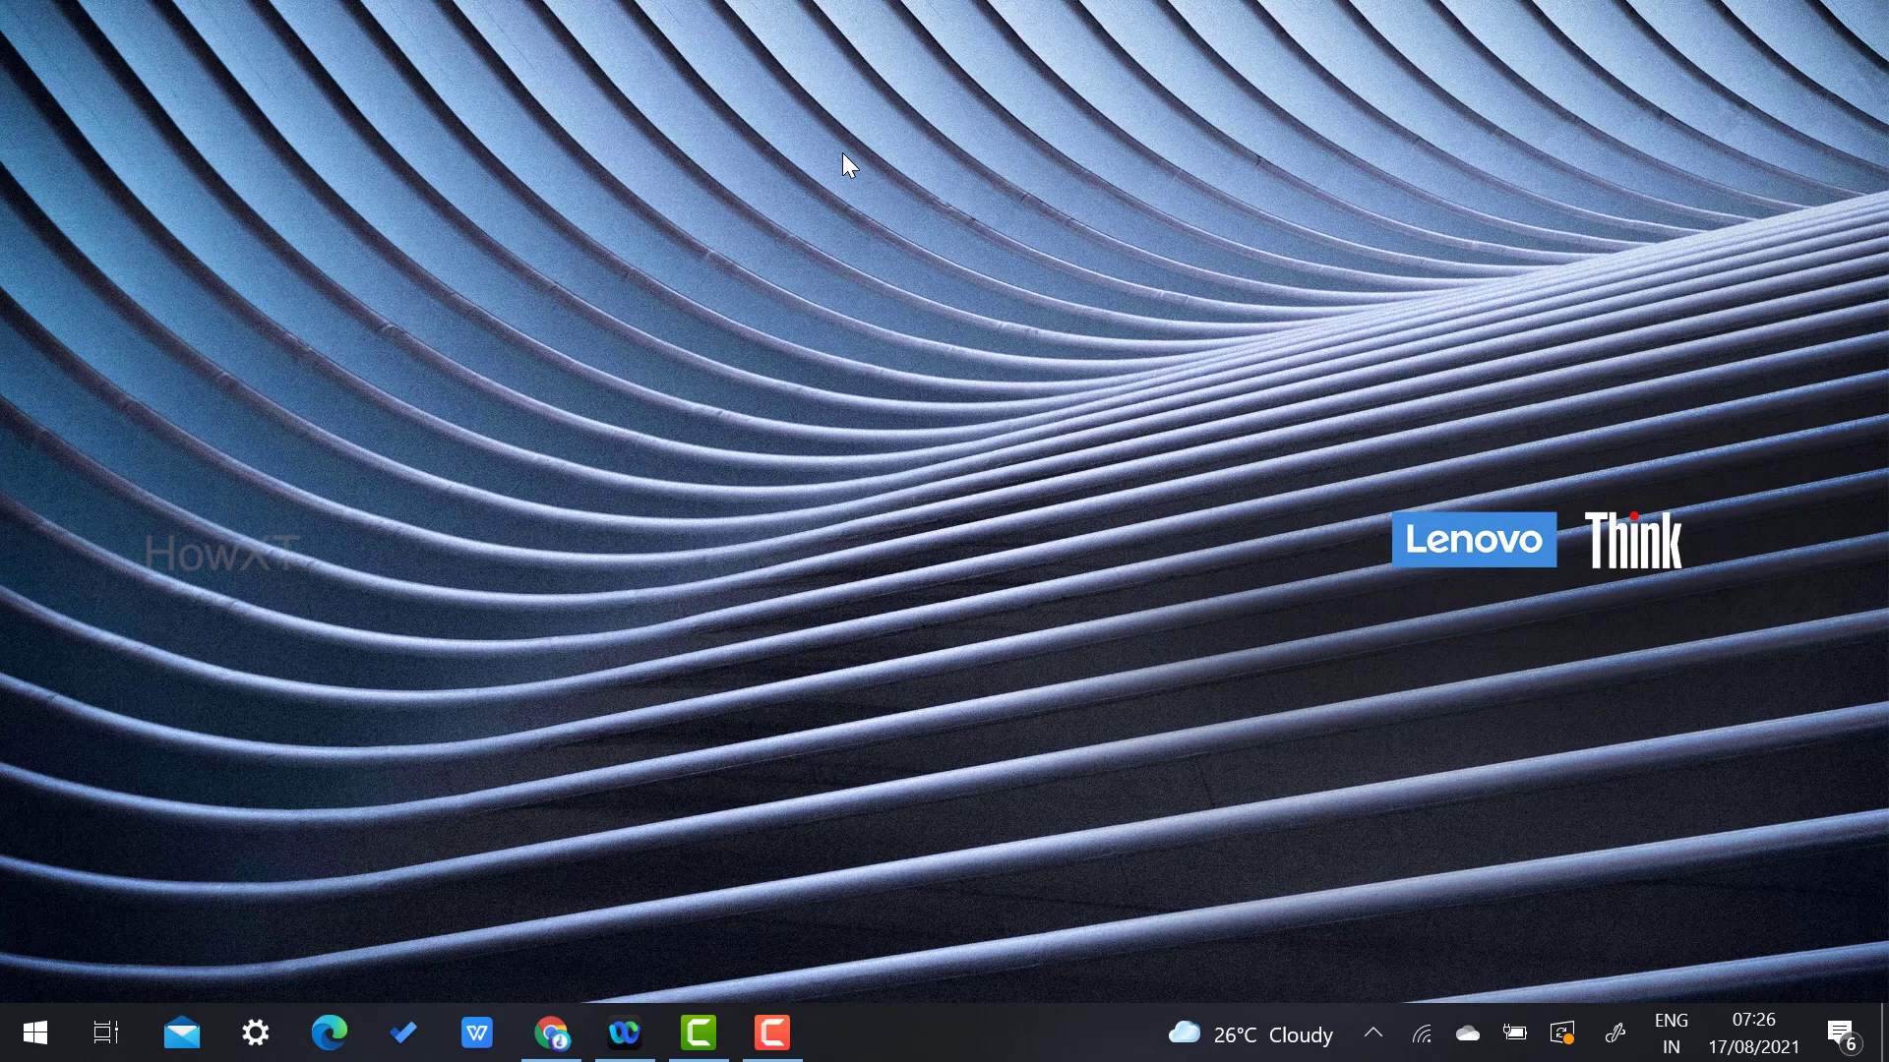
# Search Google for 'moviemaker minitool' using the suggested query.
pyautogui.click(551, 1033)
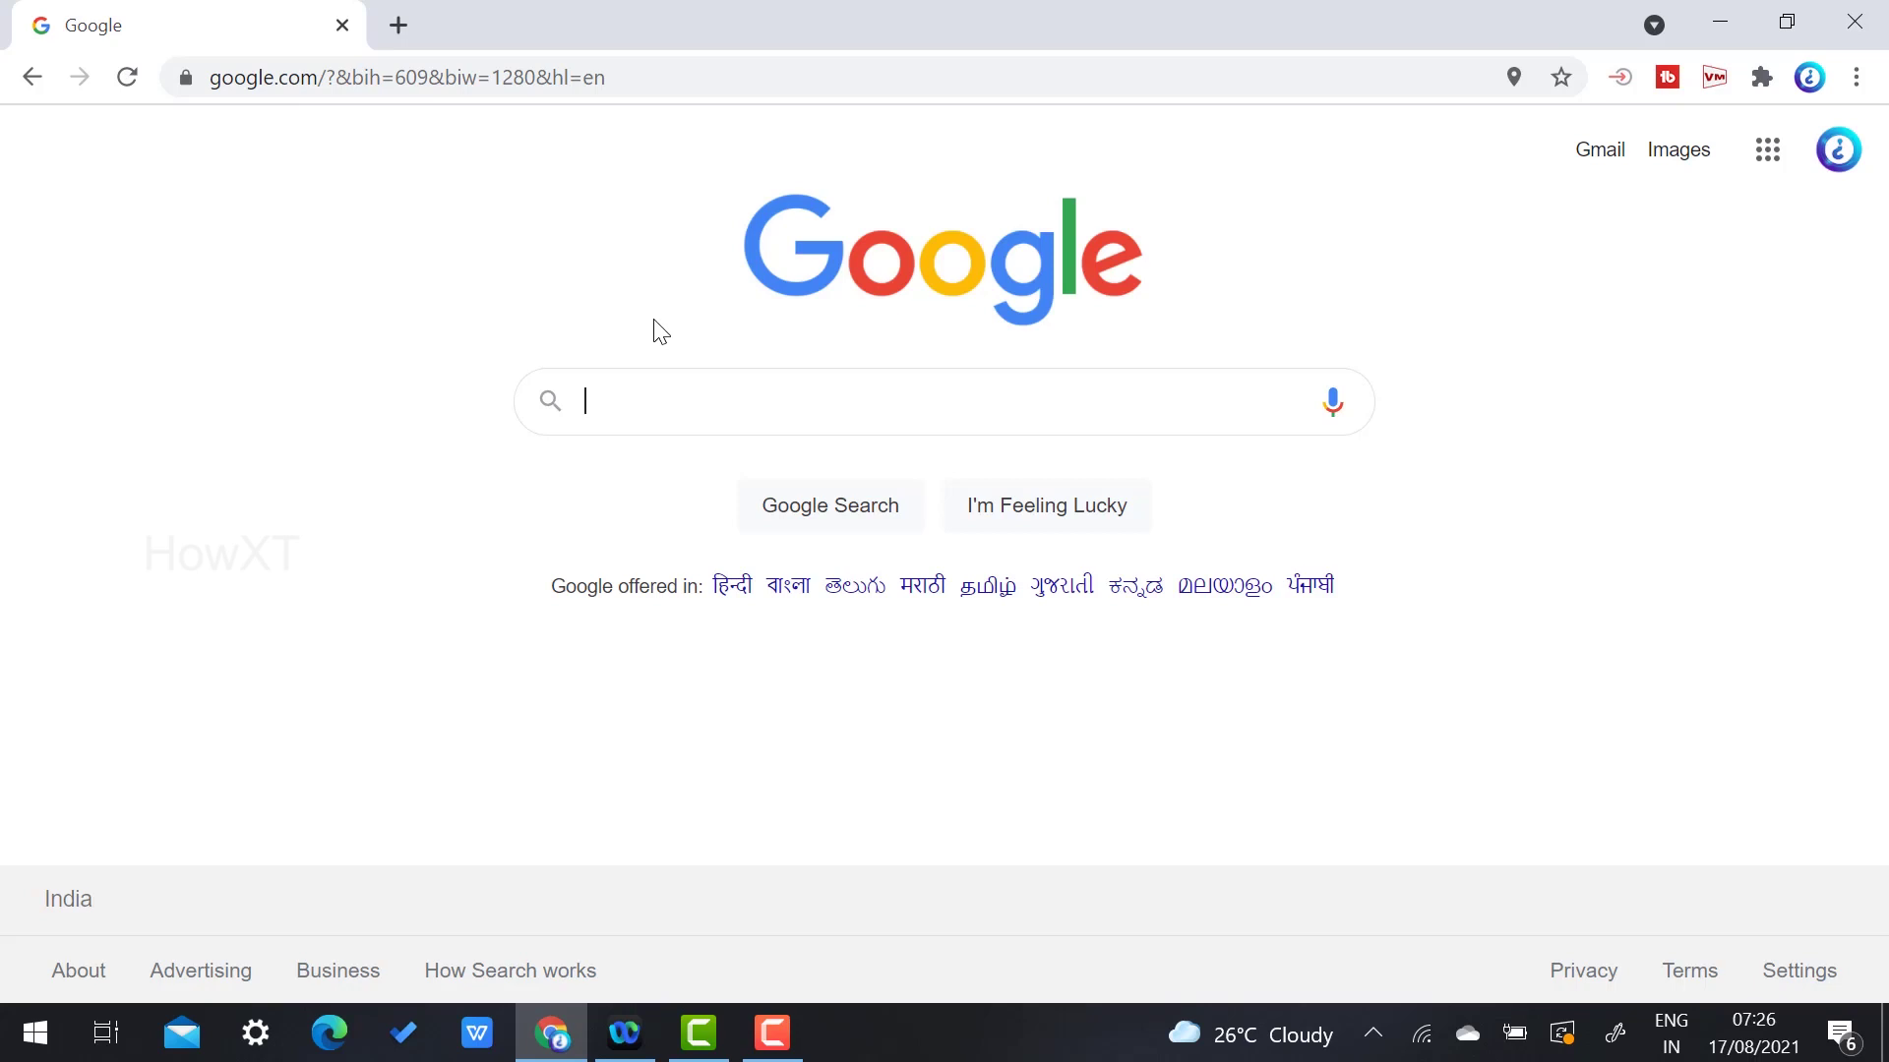
pyautogui.write('movie')
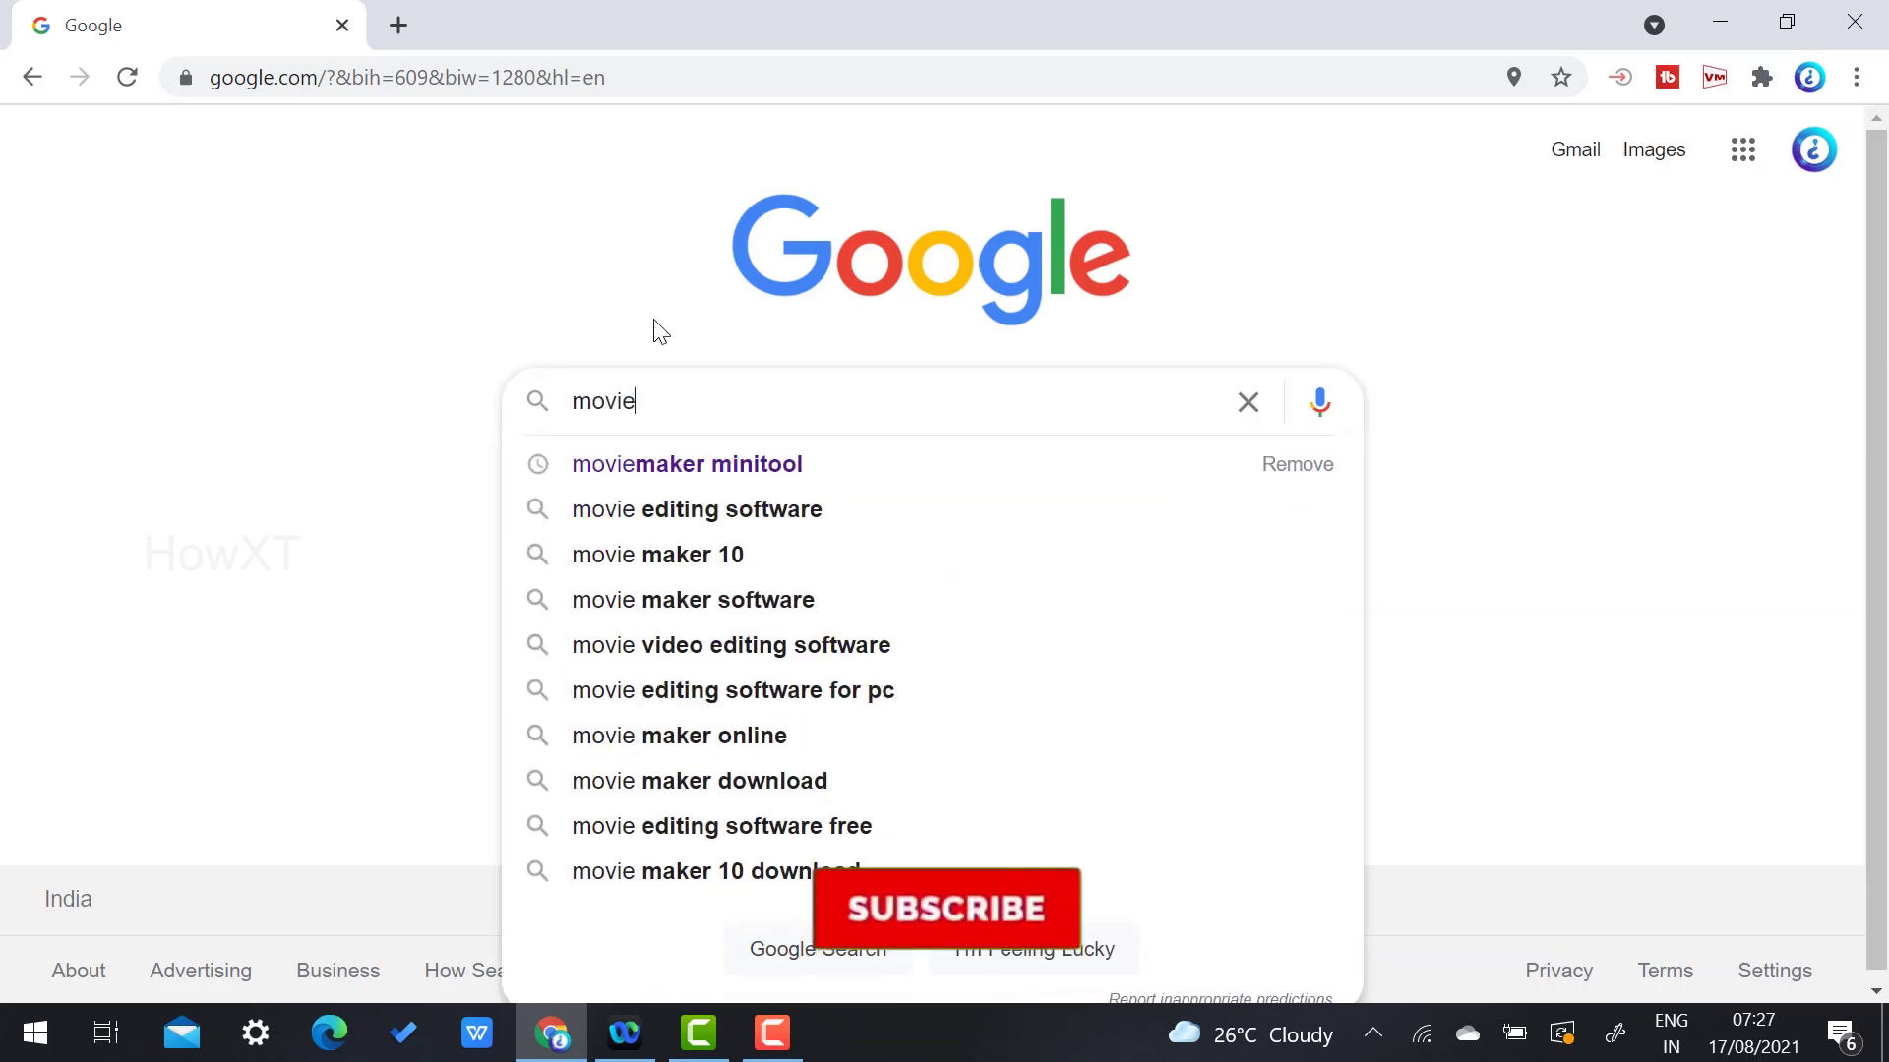
pyautogui.write('maker')
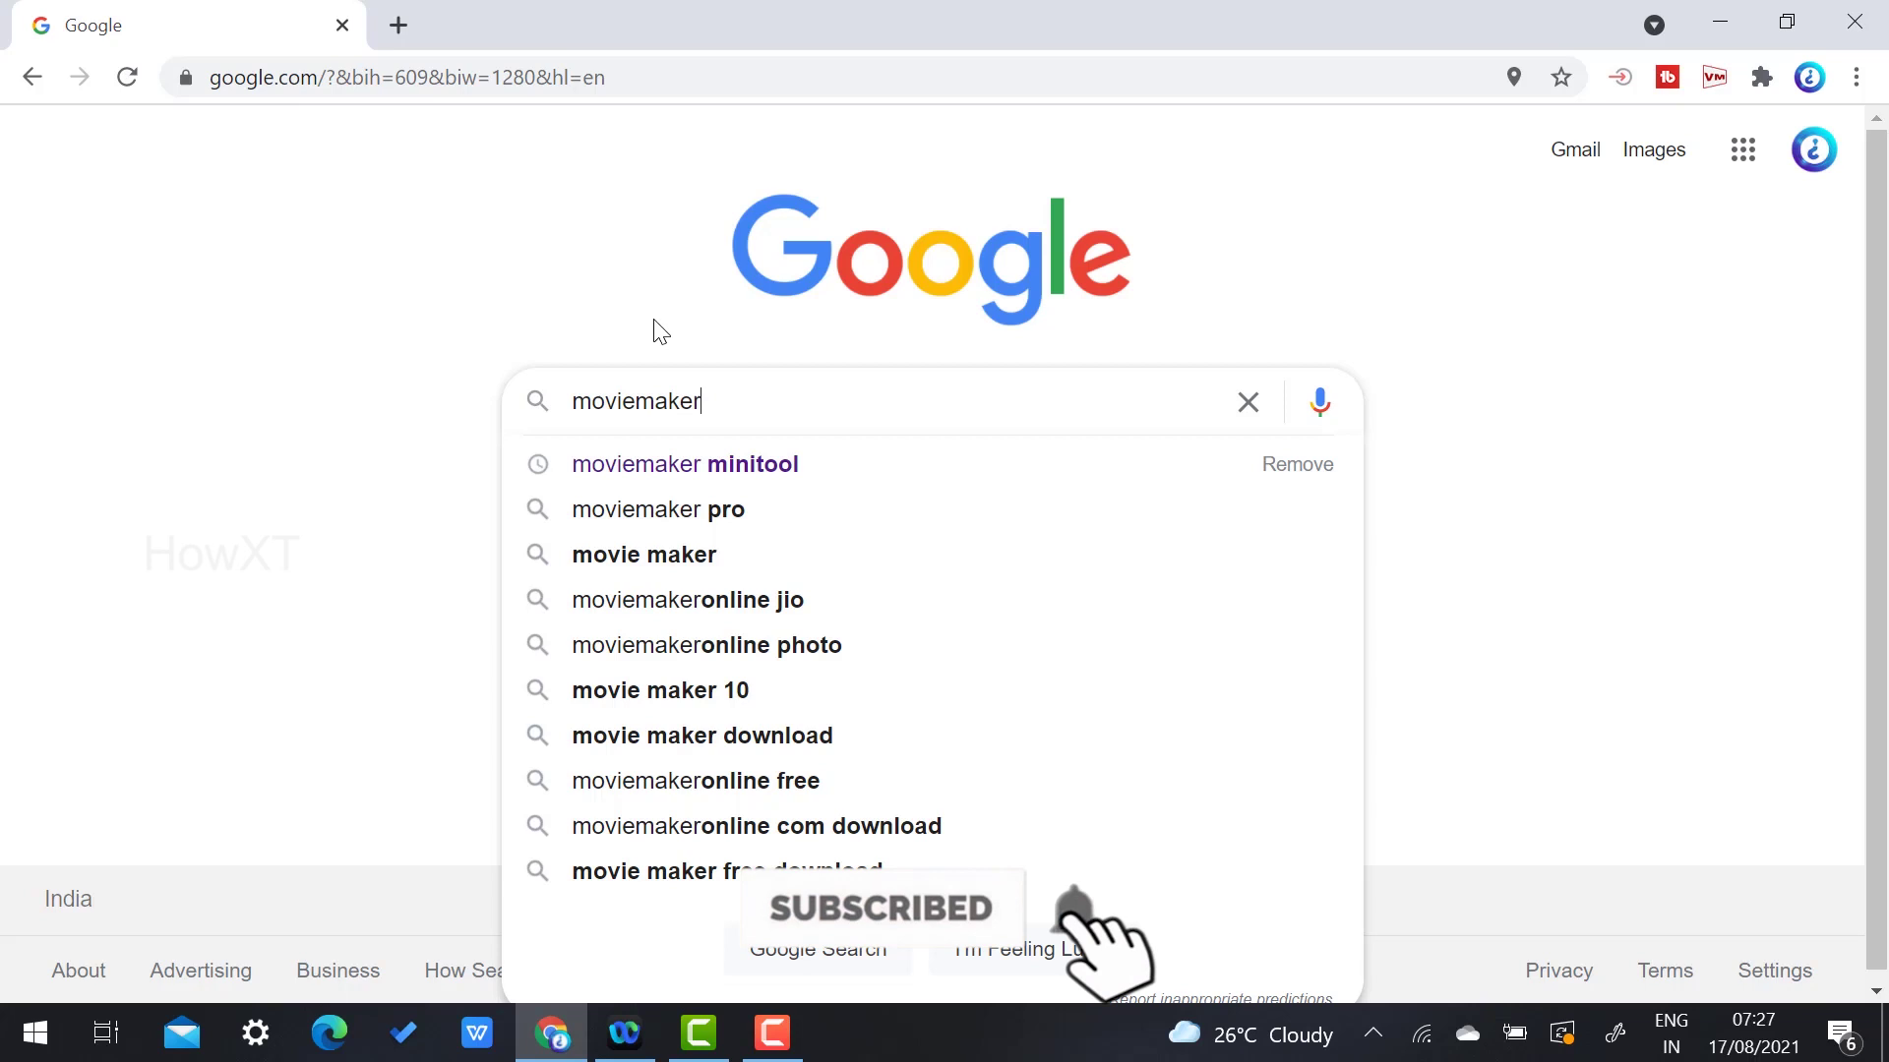
pyautogui.press('Down')
pyautogui.press('Return')
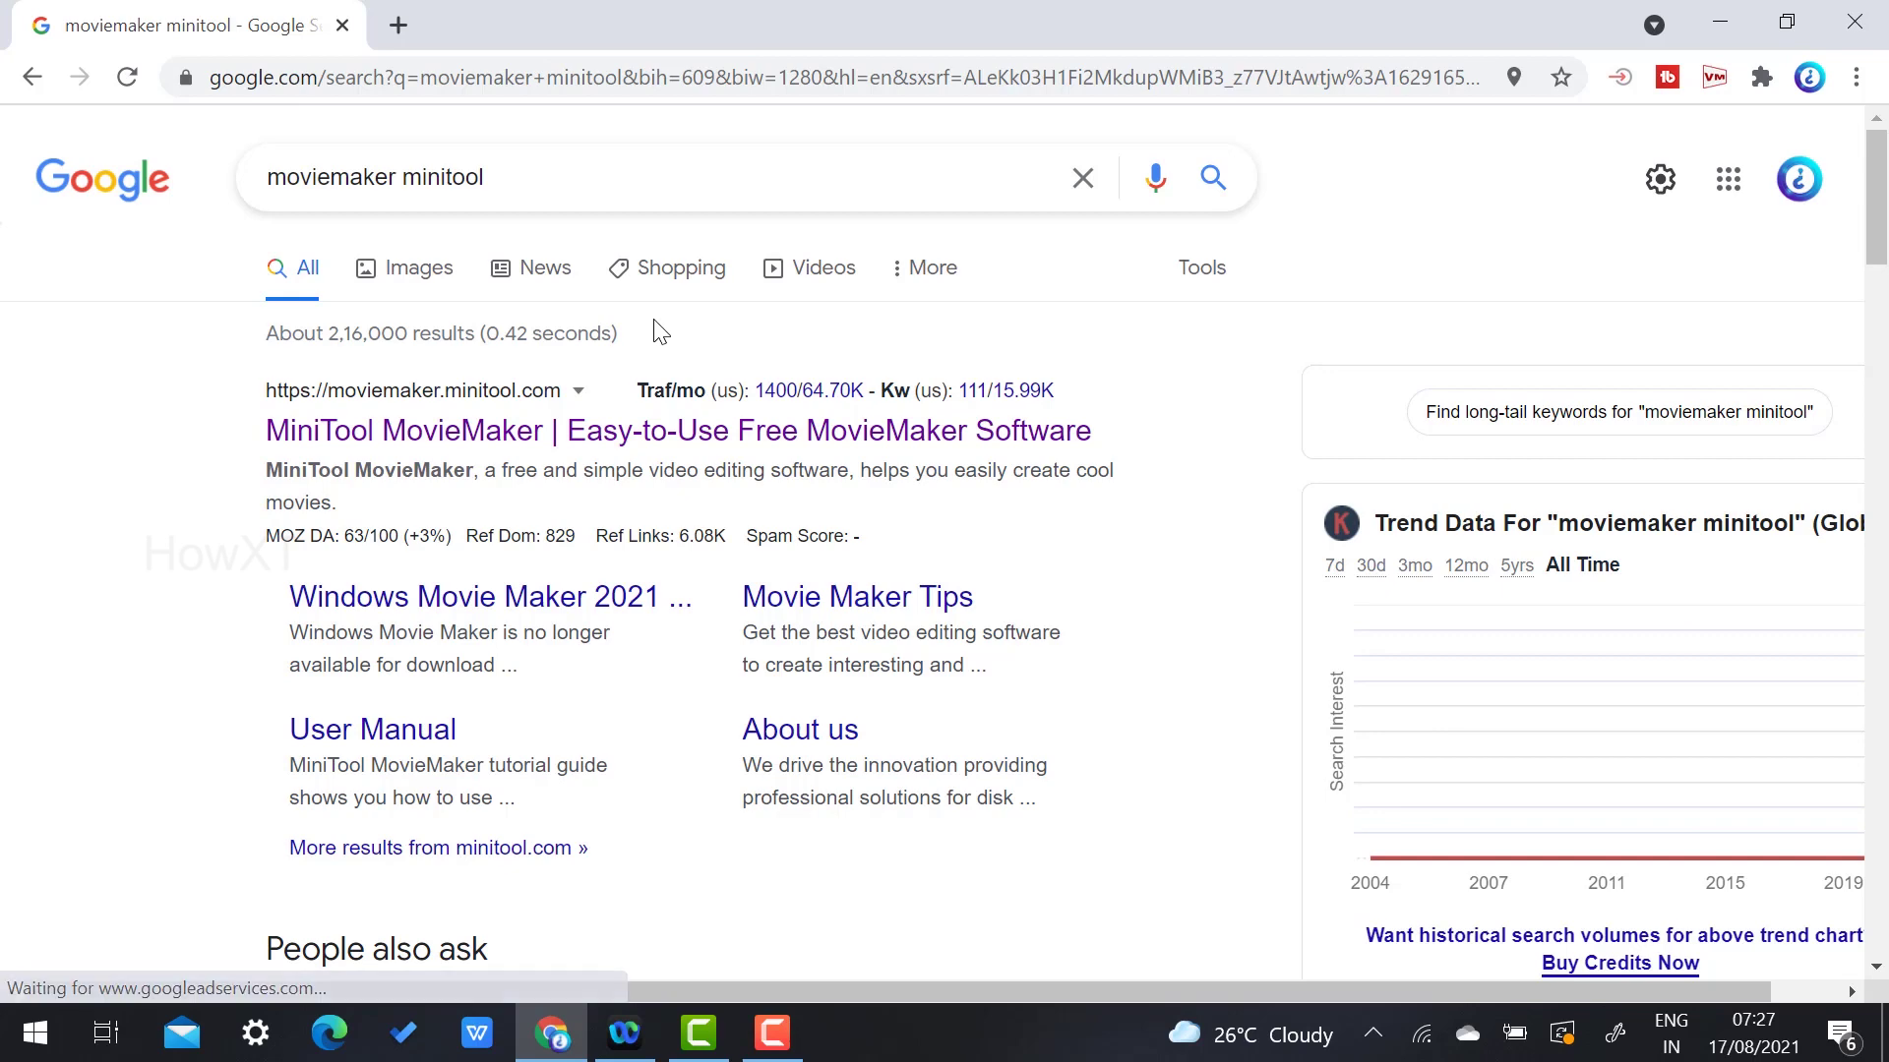
# Go to the official MiniTool MovieMaker site from the first search result.
pyautogui.click(421, 436)
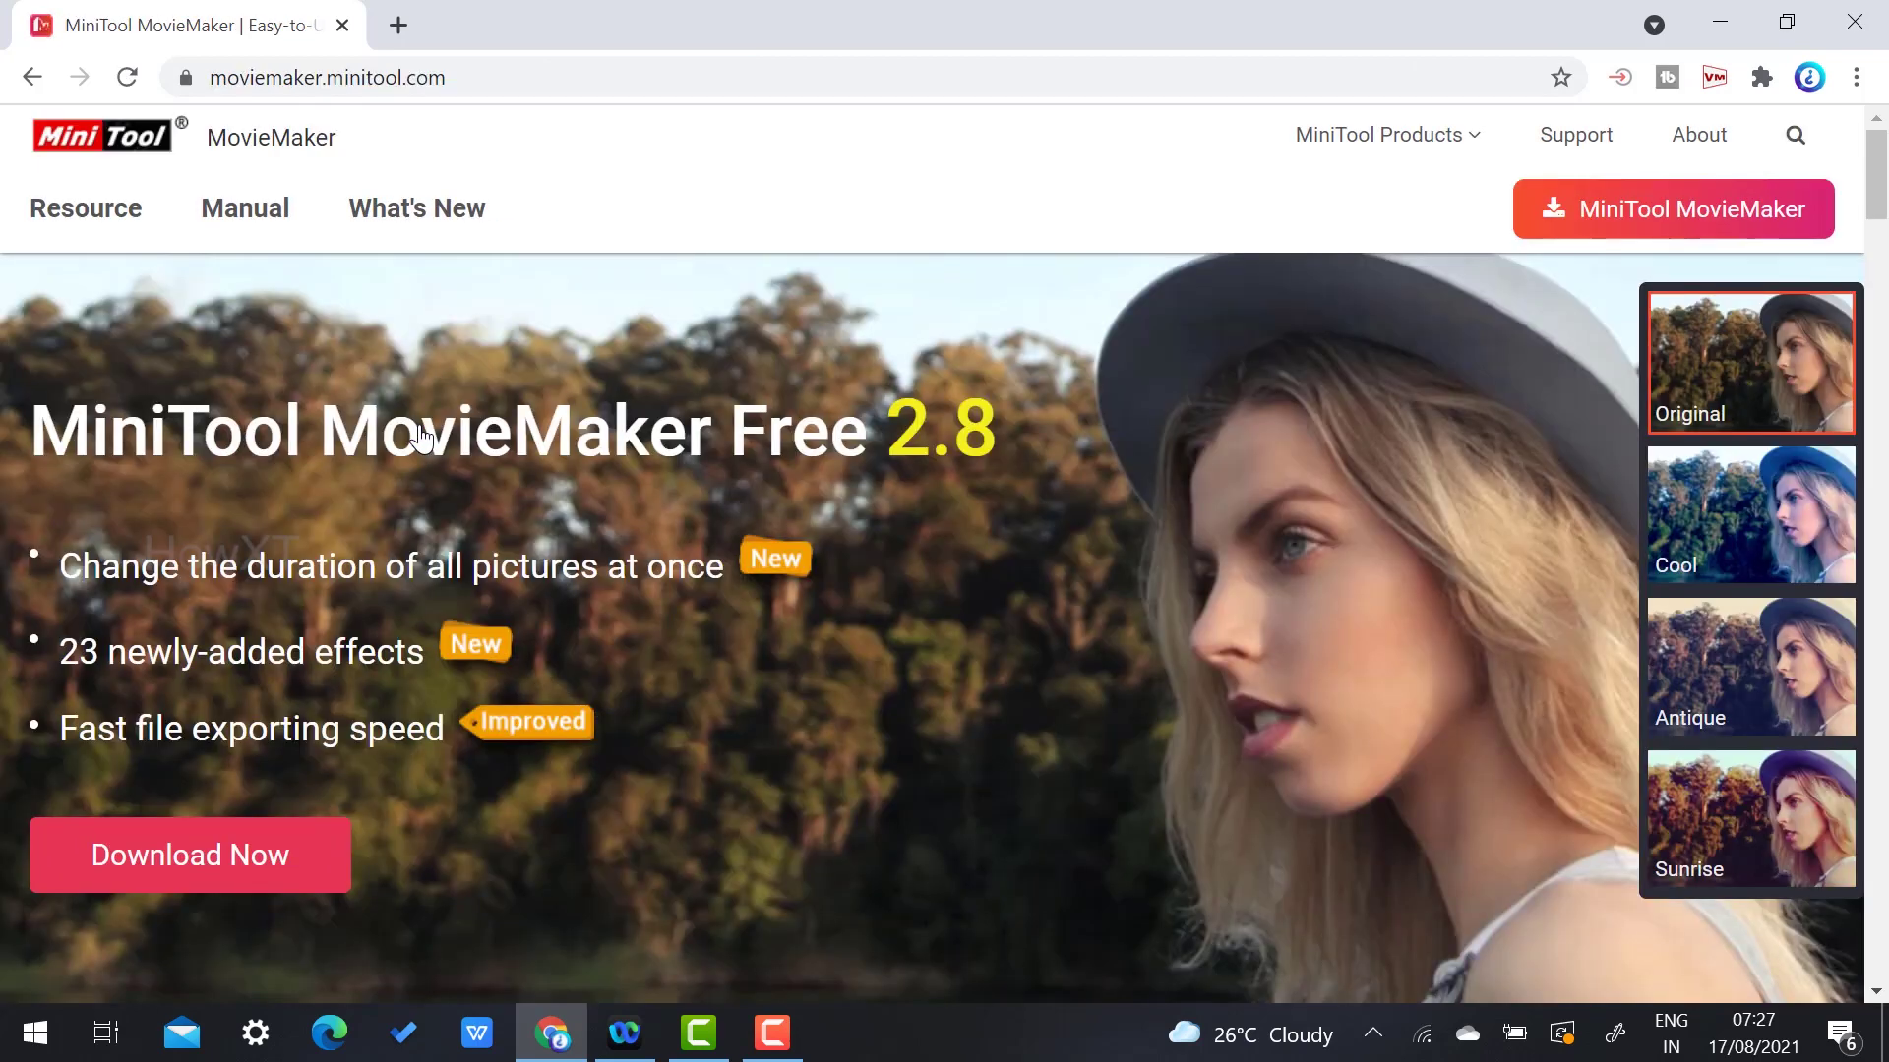
pyautogui.click(523, 87)
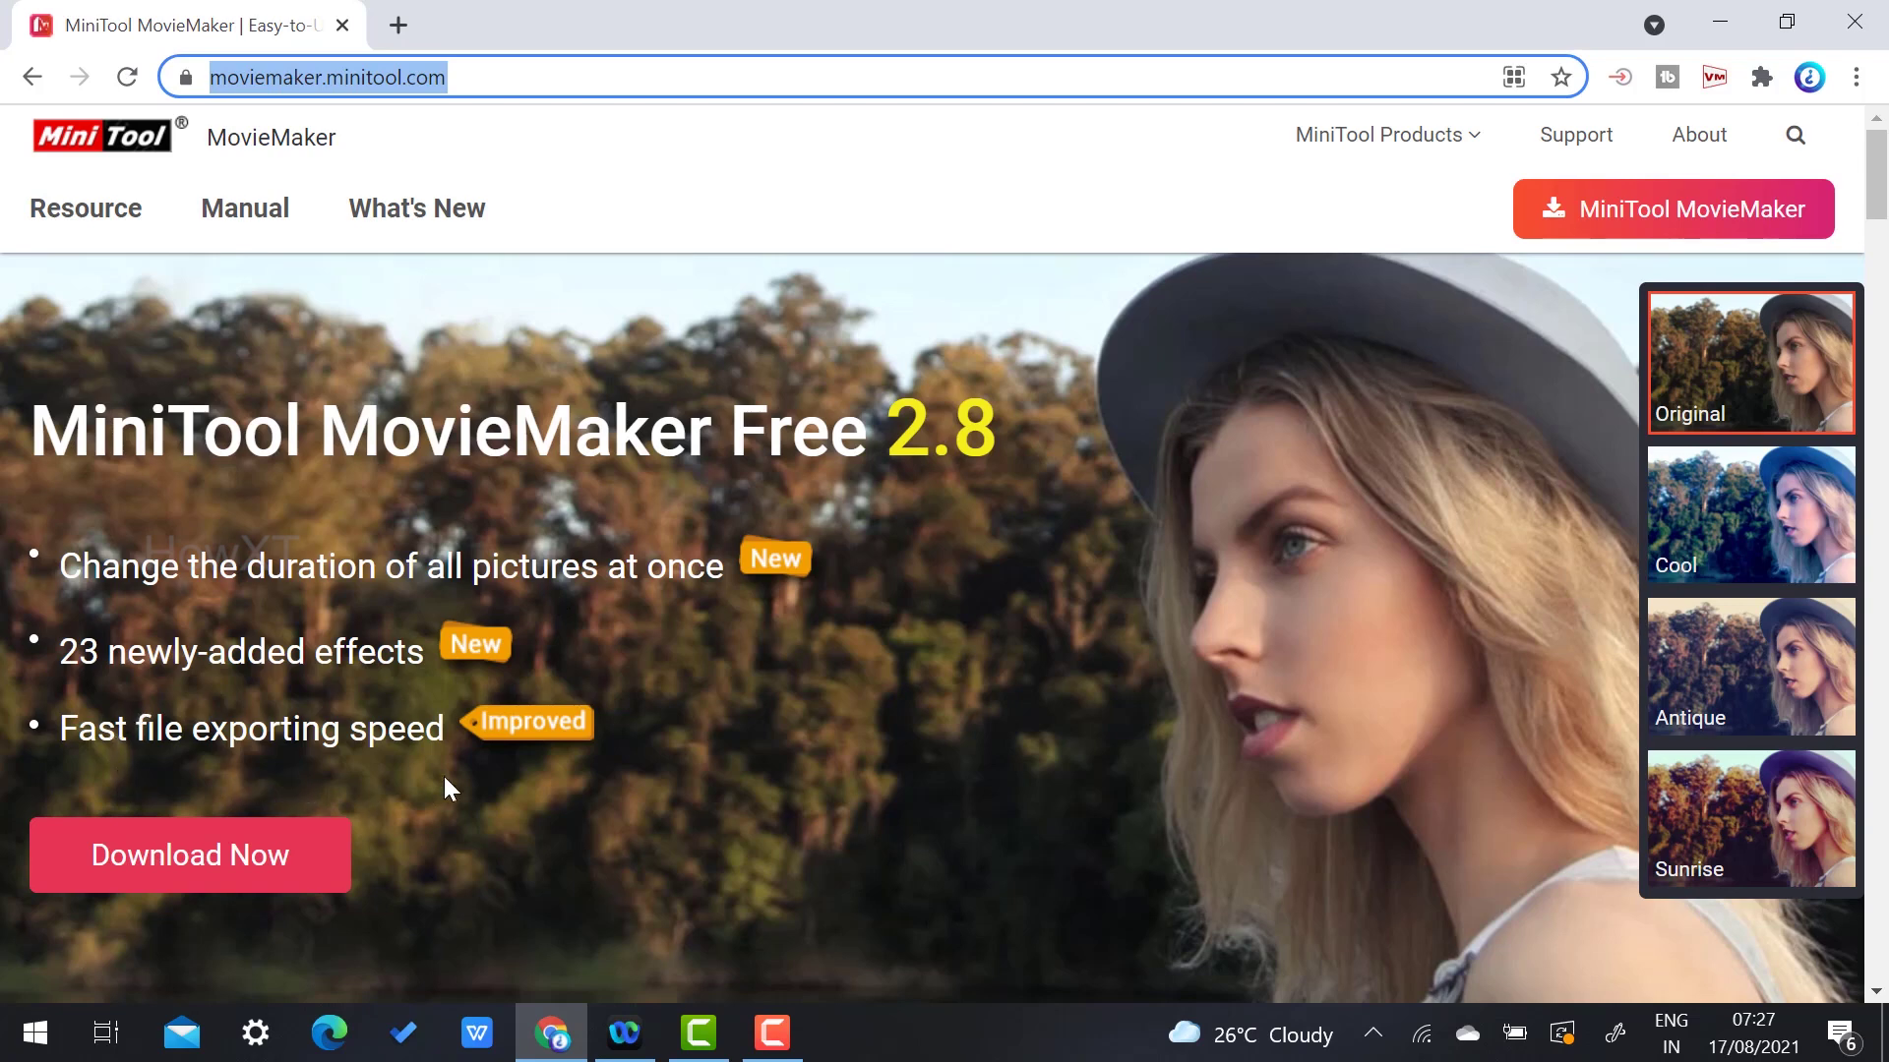
# Preview the Cool, Antique and Sunrise banner filters, leaving the banner on Cool.
pyautogui.click(1808, 548)
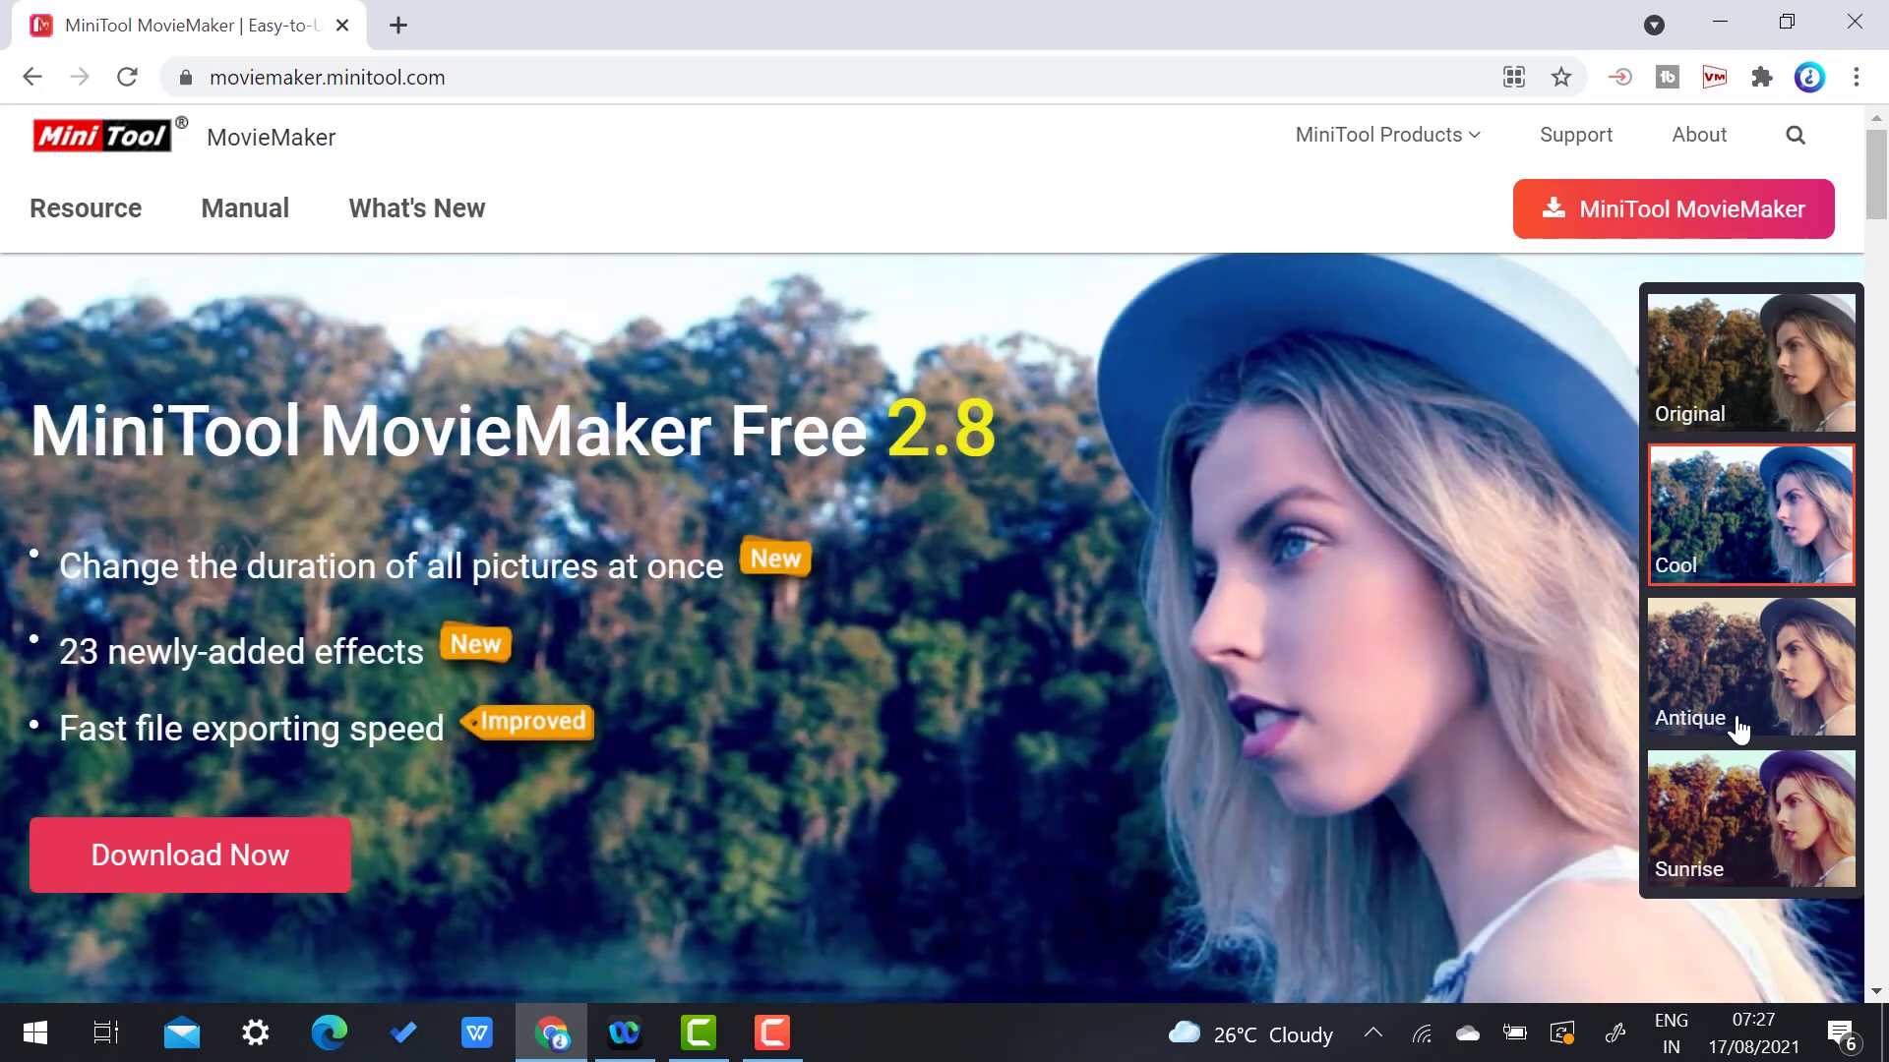
pyautogui.click(1738, 727)
pyautogui.click(1726, 817)
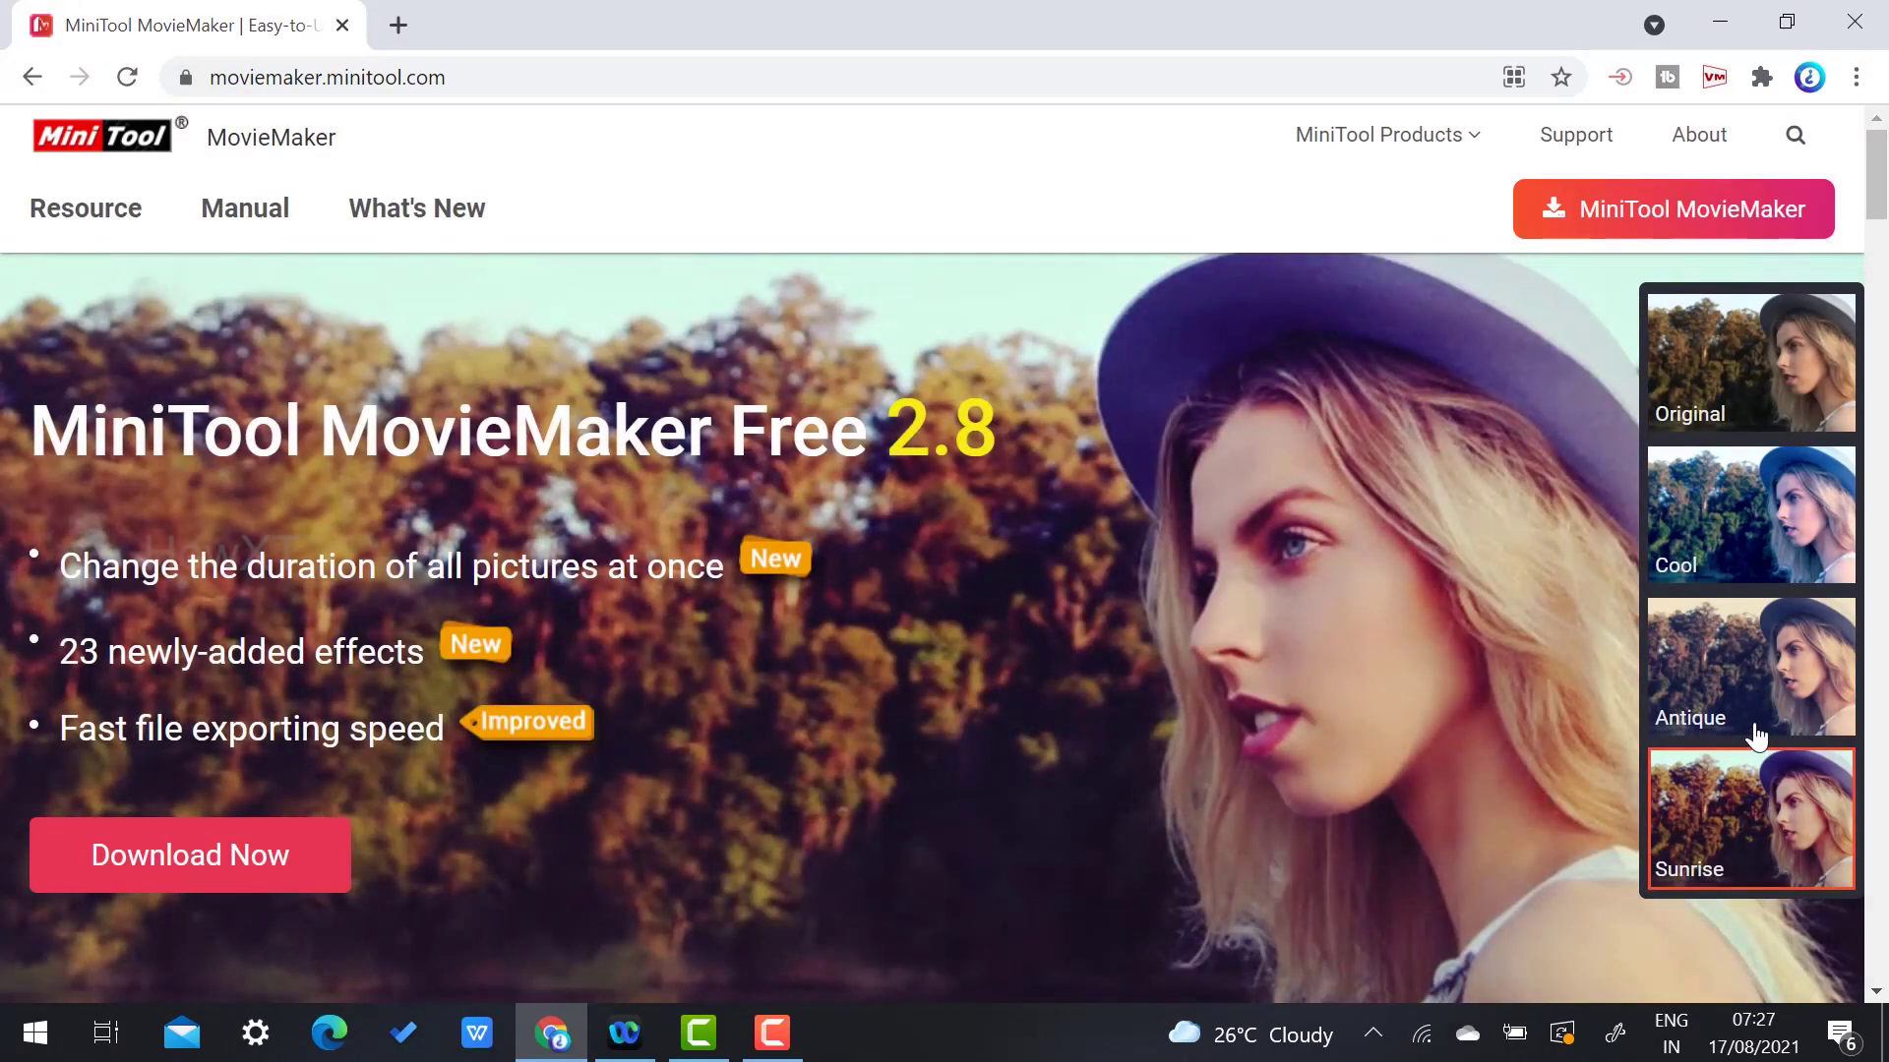
pyautogui.click(1757, 735)
pyautogui.click(1774, 554)
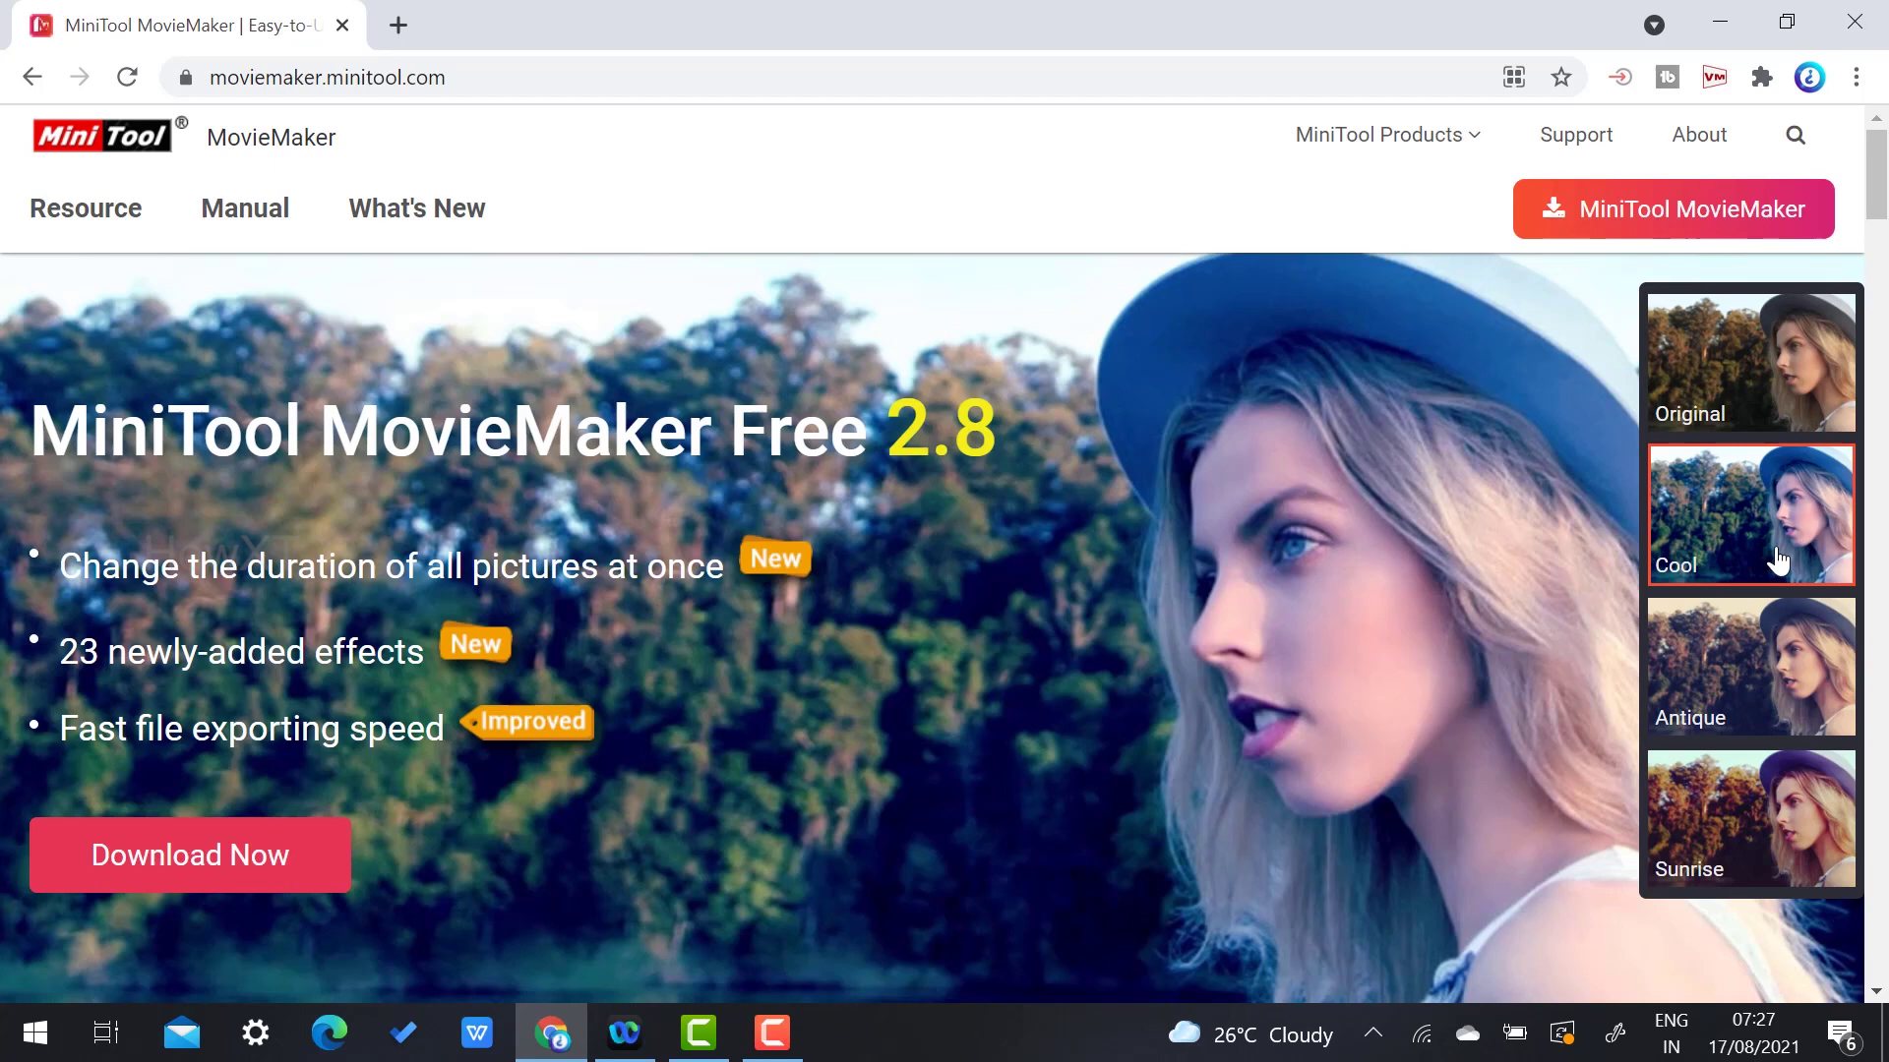
pyautogui.scroll(-6, 1567, 480)
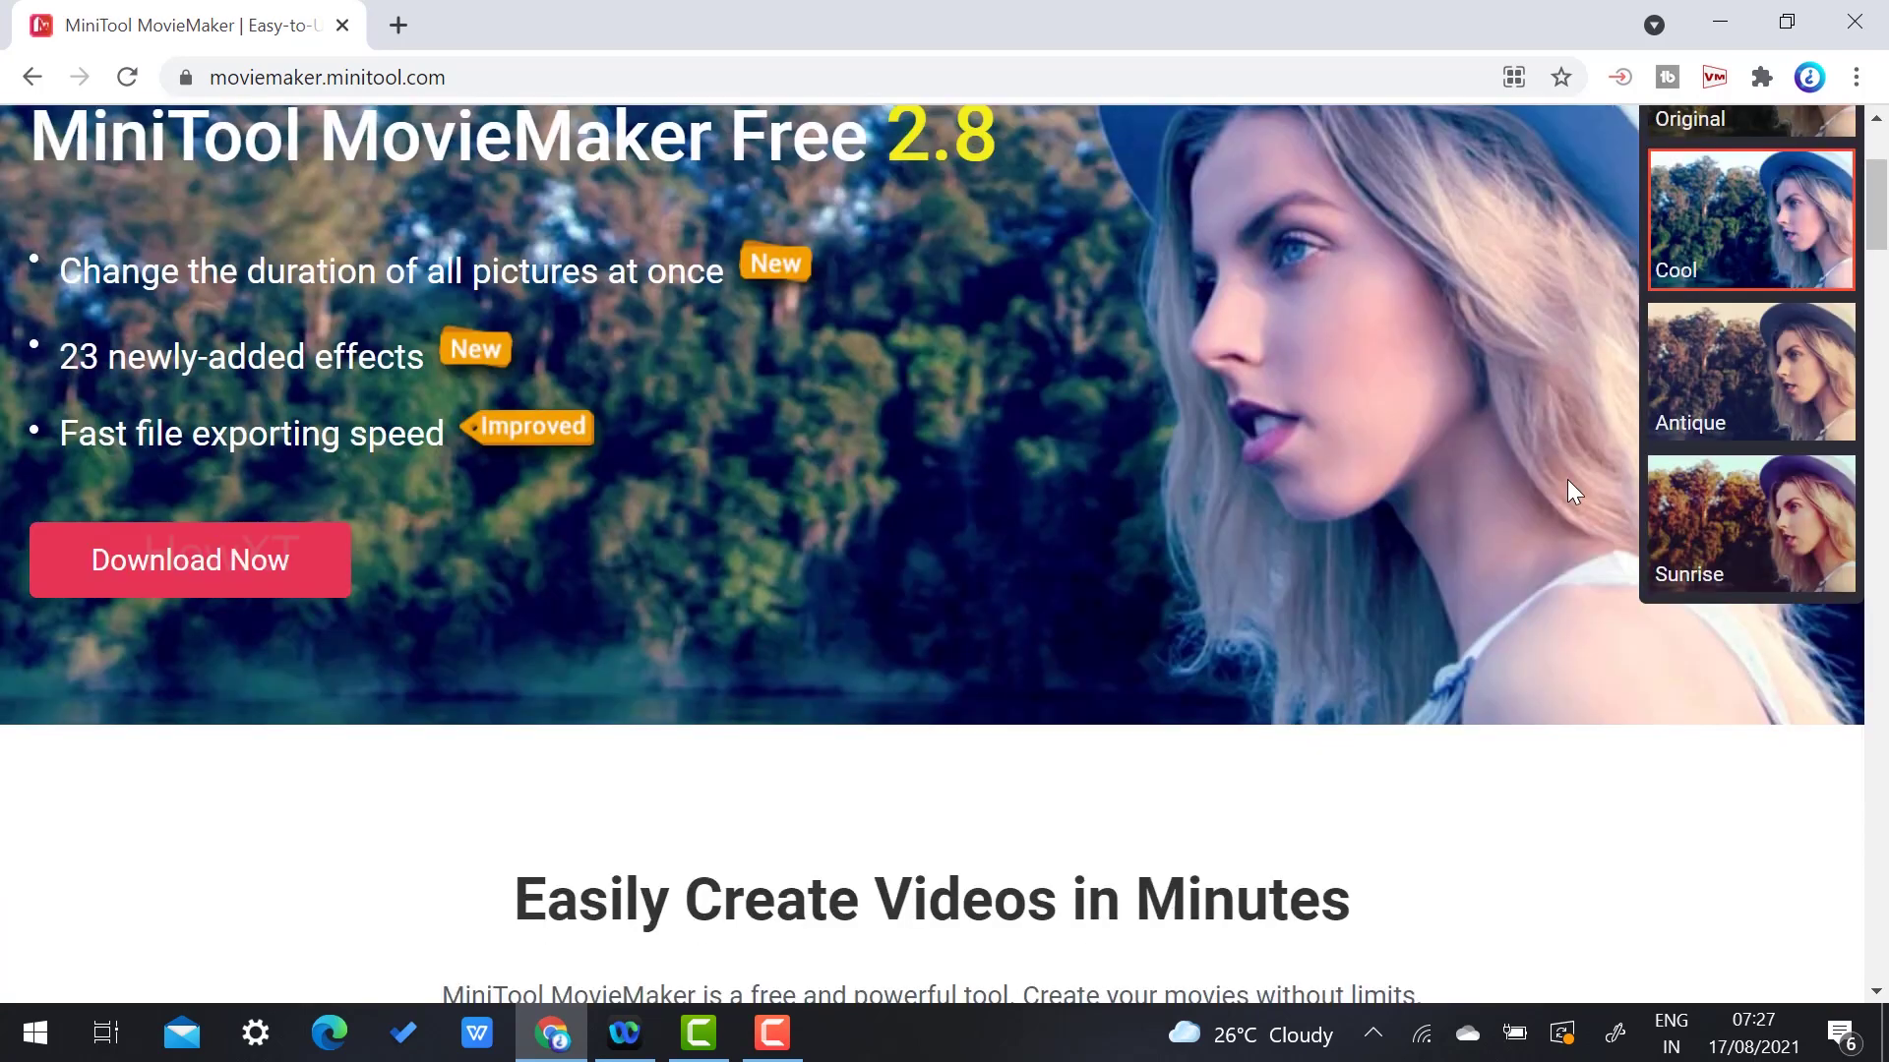
pyautogui.scroll(-1, 1567, 492)
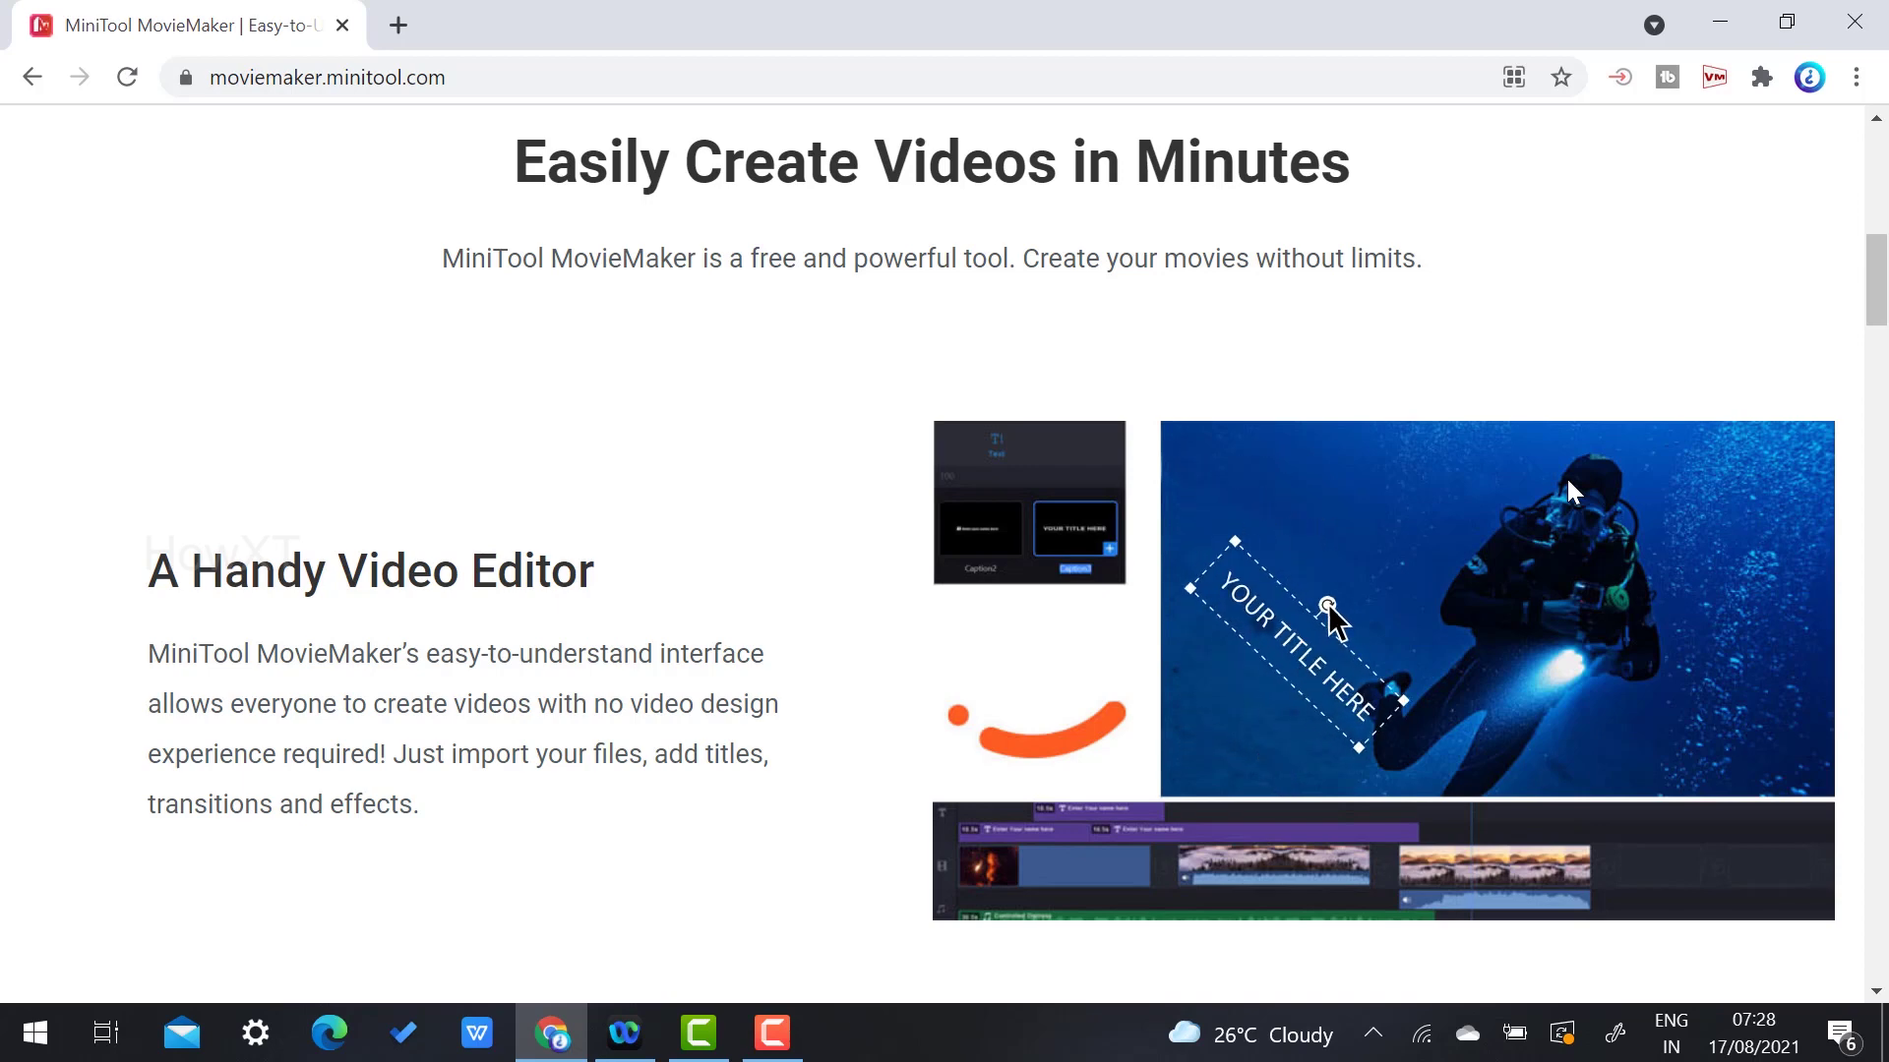
pyautogui.scroll(4, 1566, 477)
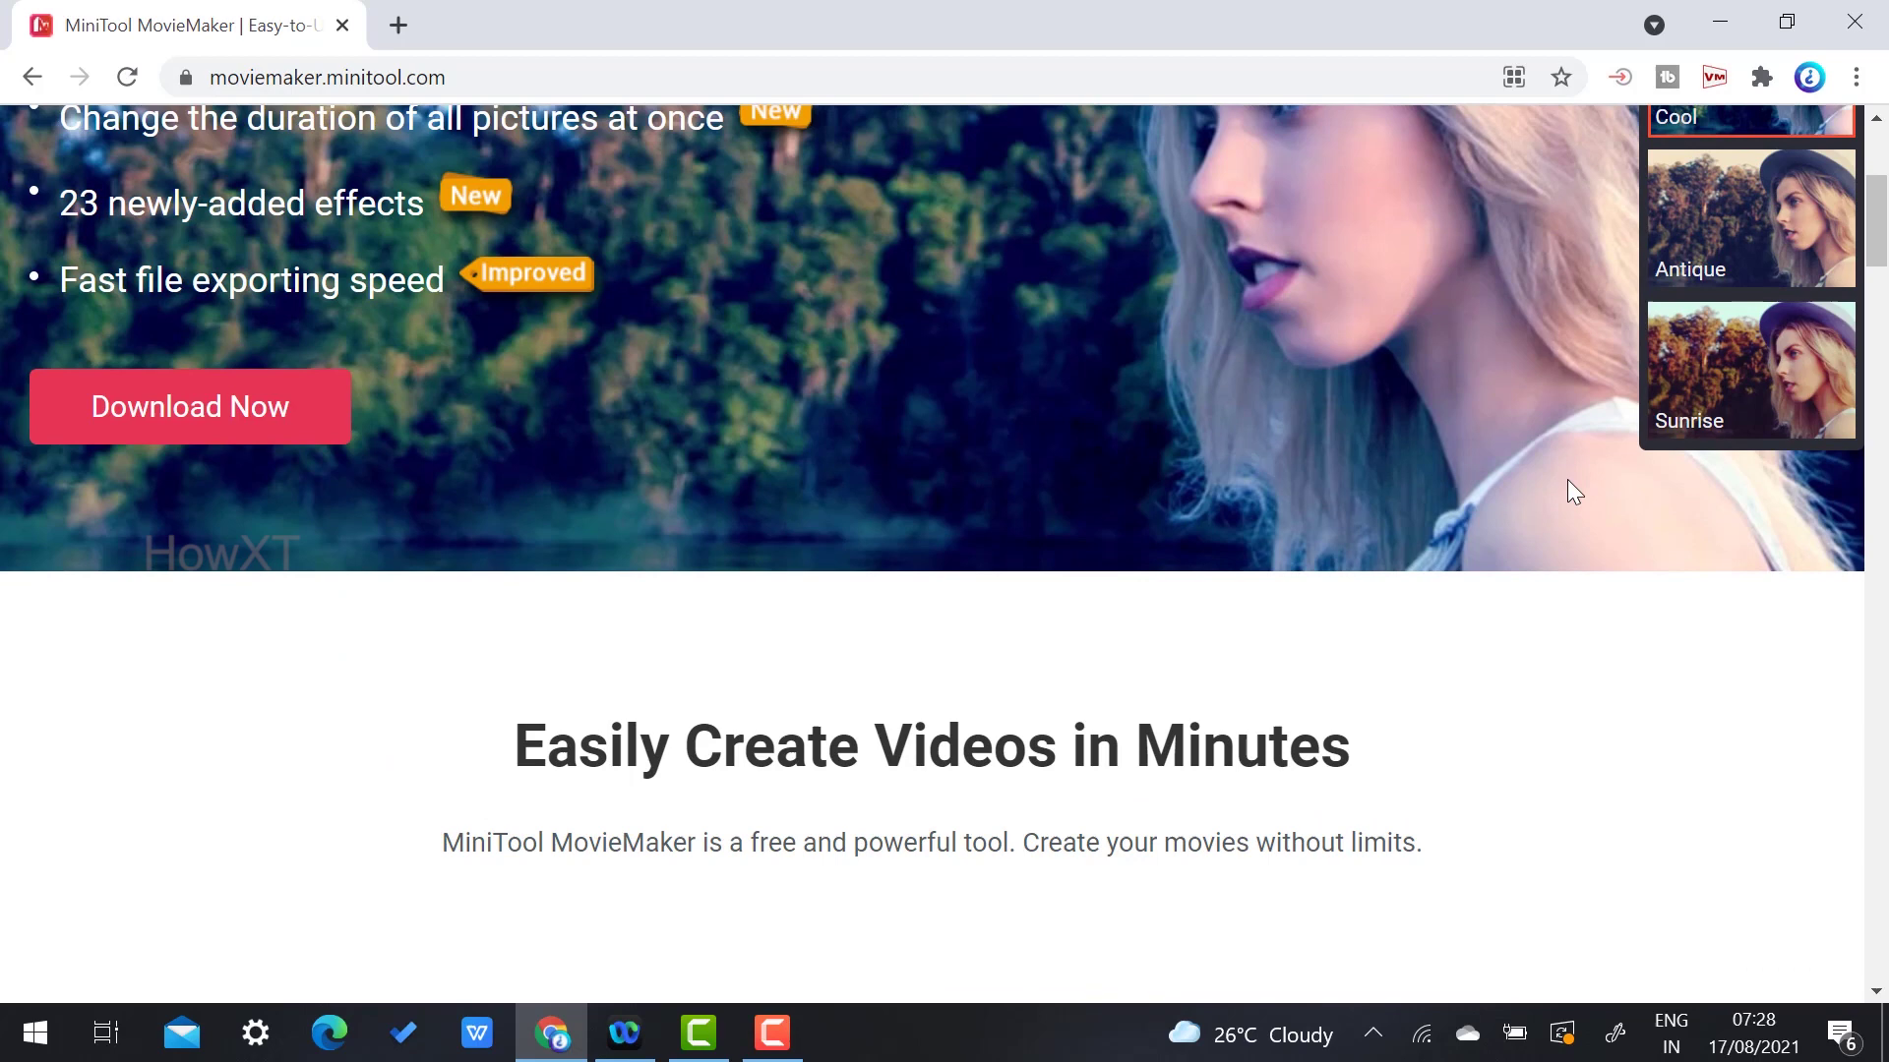
pyautogui.scroll(3, 1568, 480)
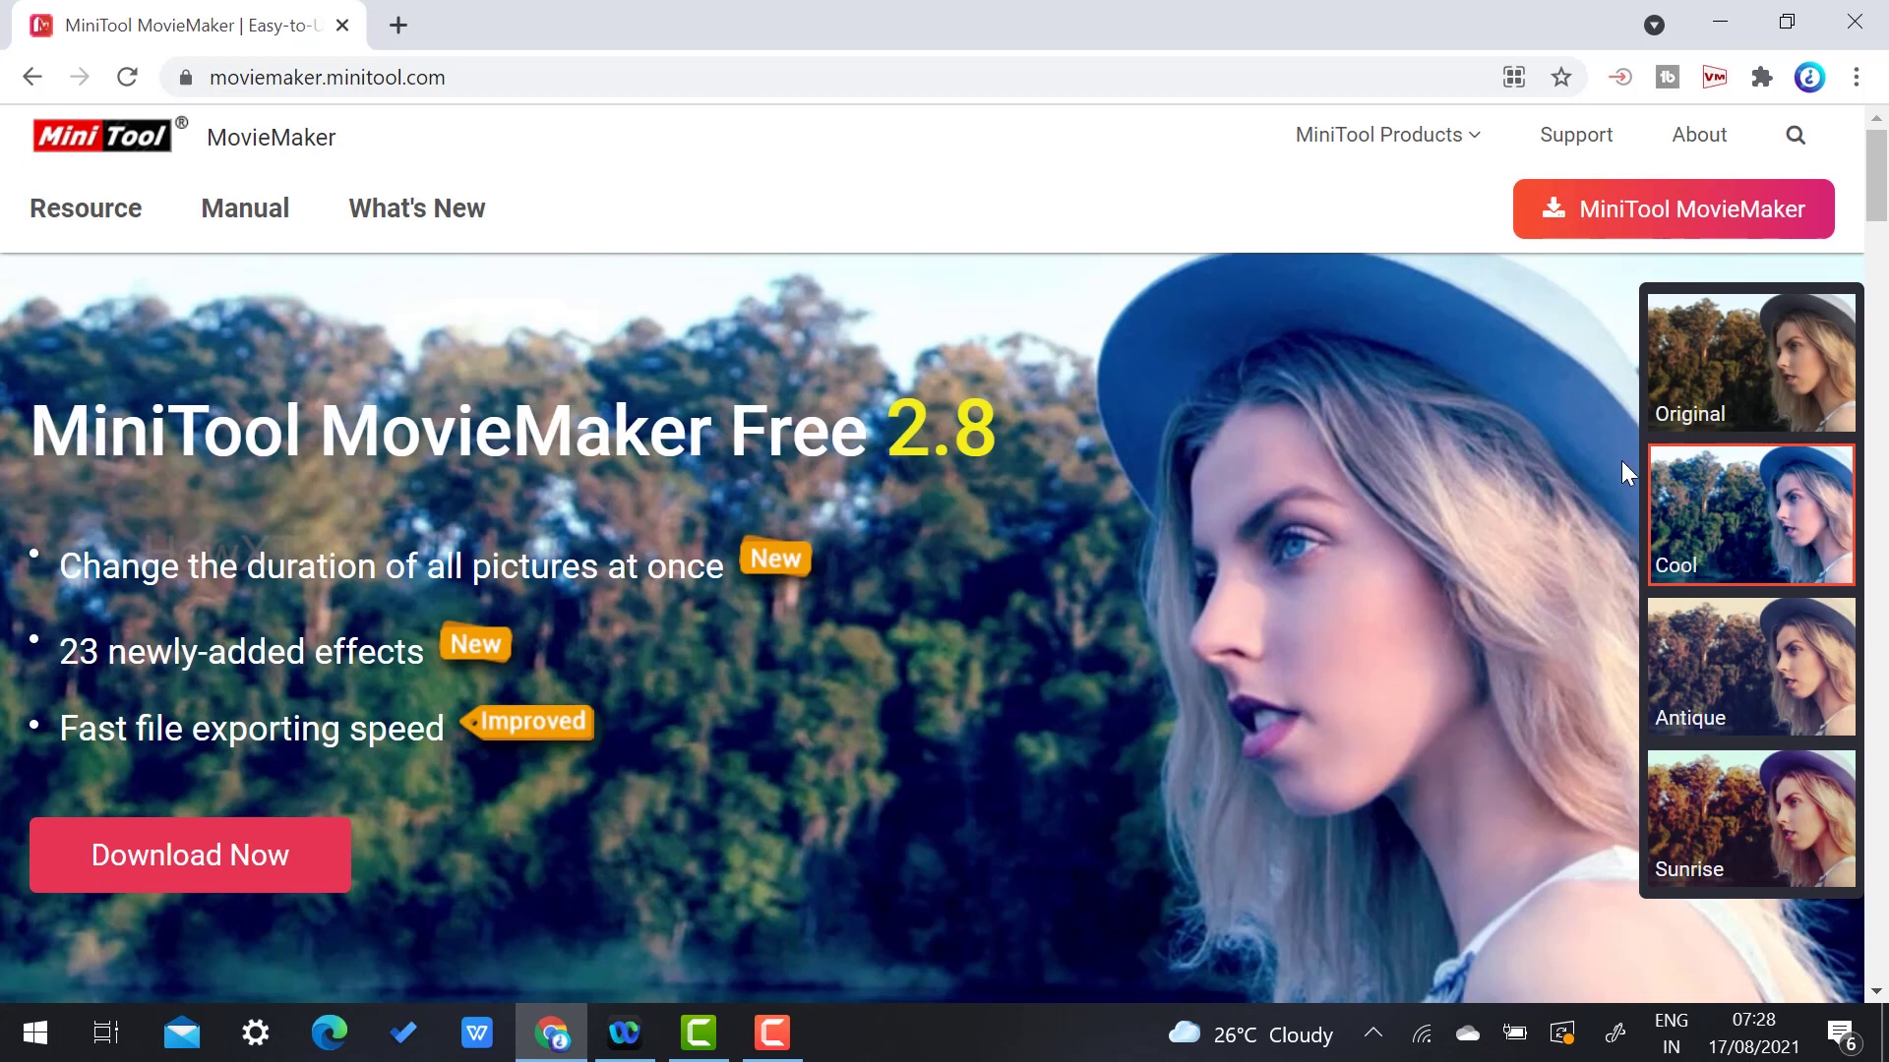
pyautogui.click(415, 66)
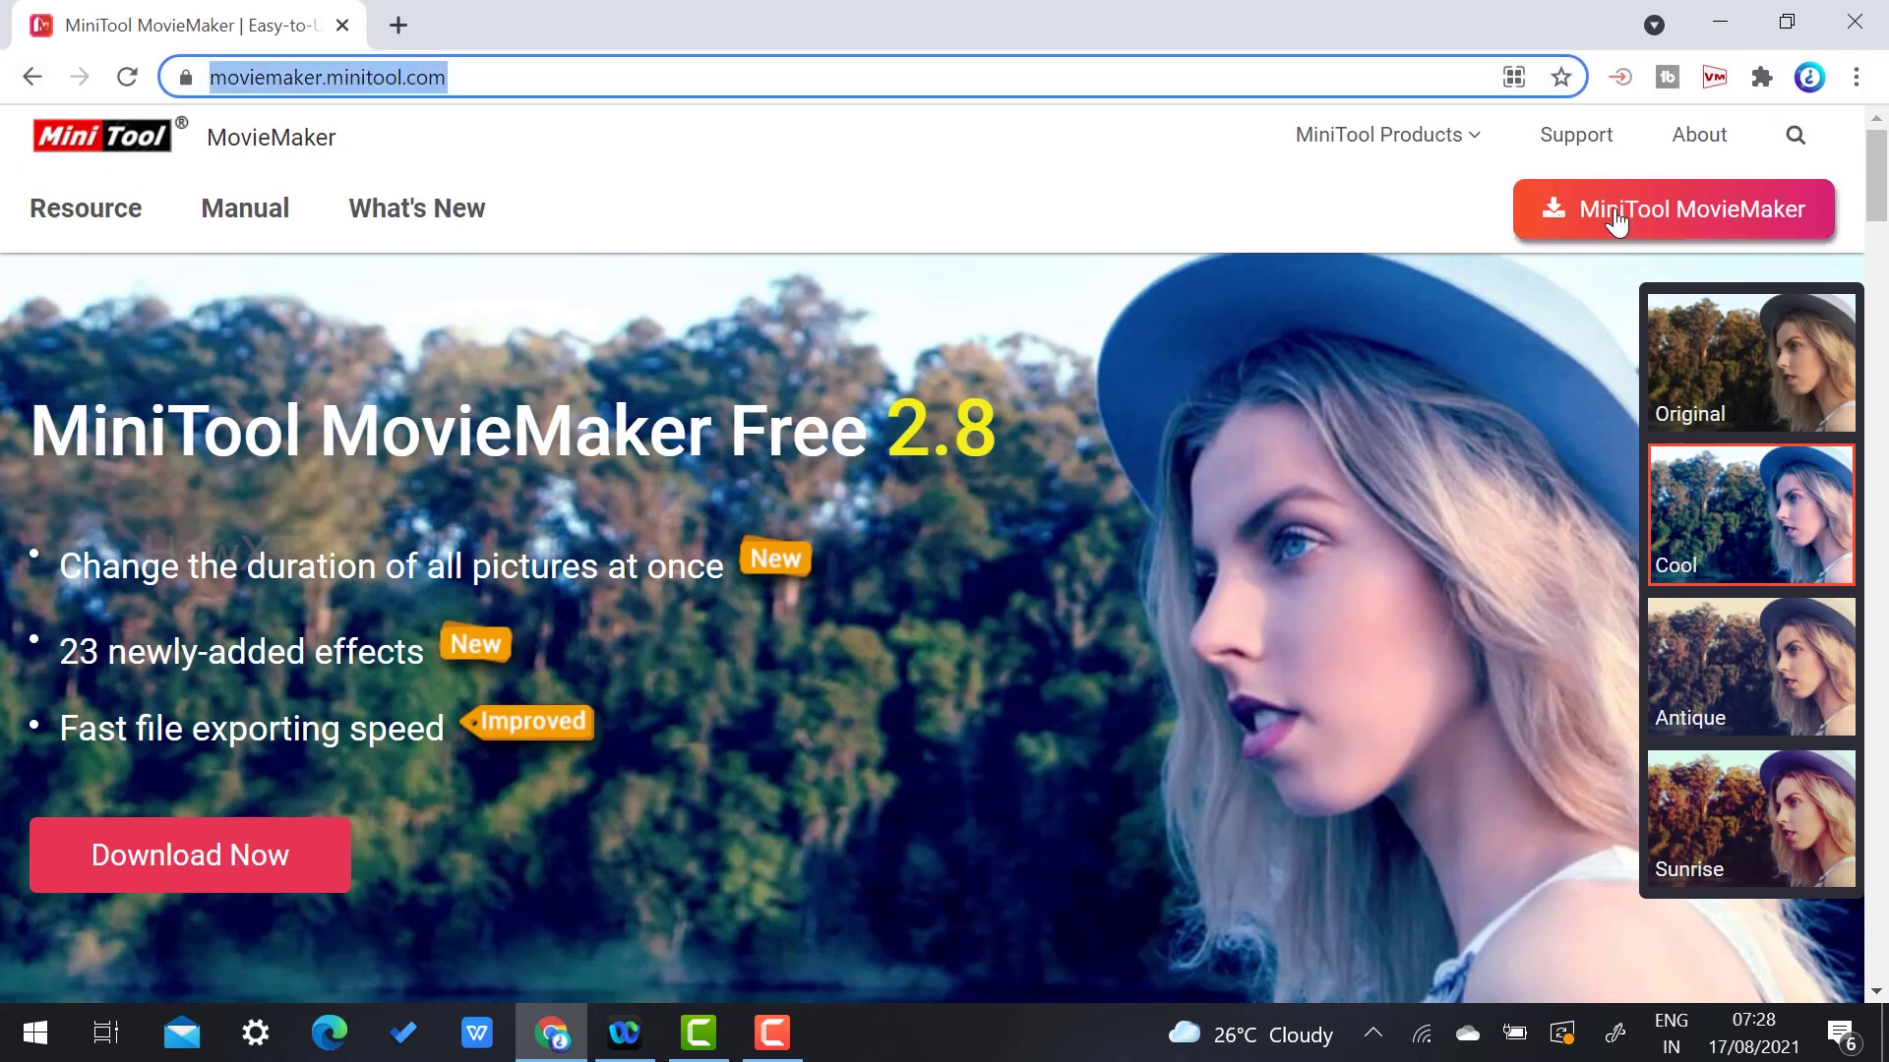
# Download mmm-setup.exe and run it from Chrome's download bar, allowing it past the warning.
pyautogui.click(1697, 227)
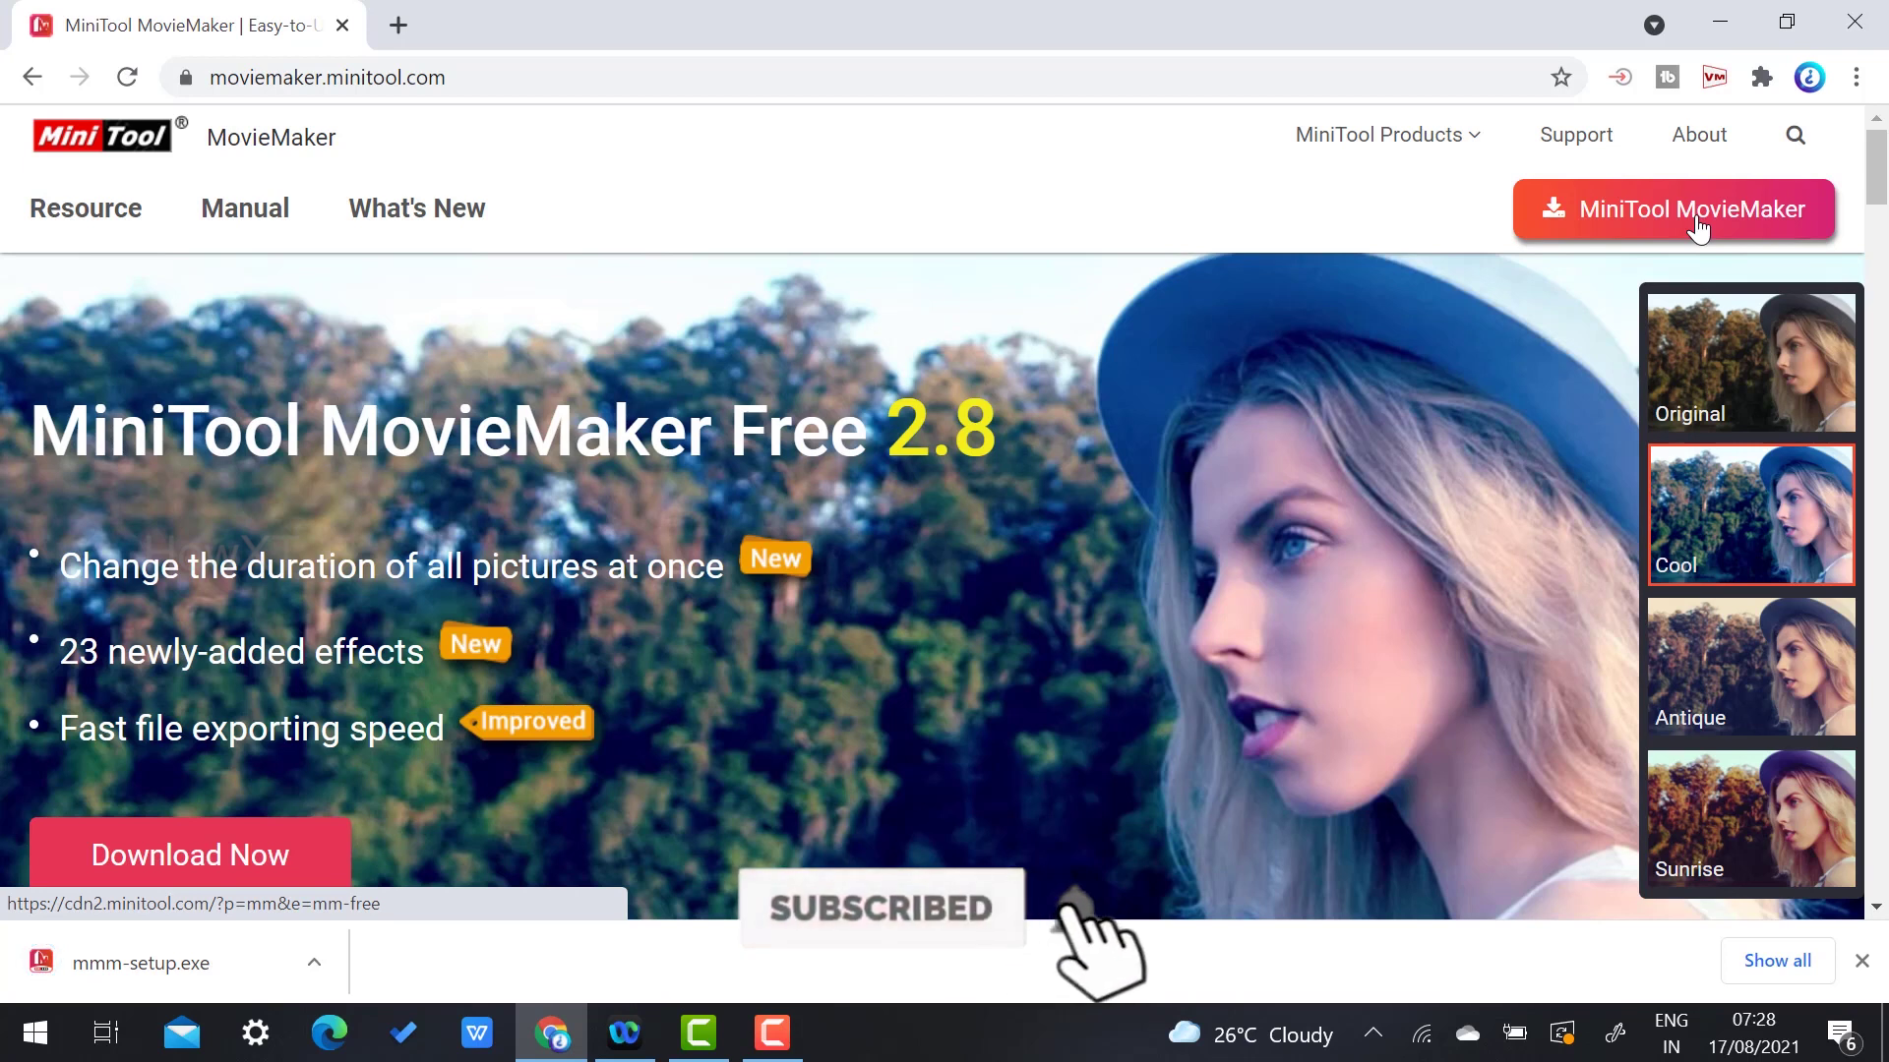
pyautogui.click(148, 978)
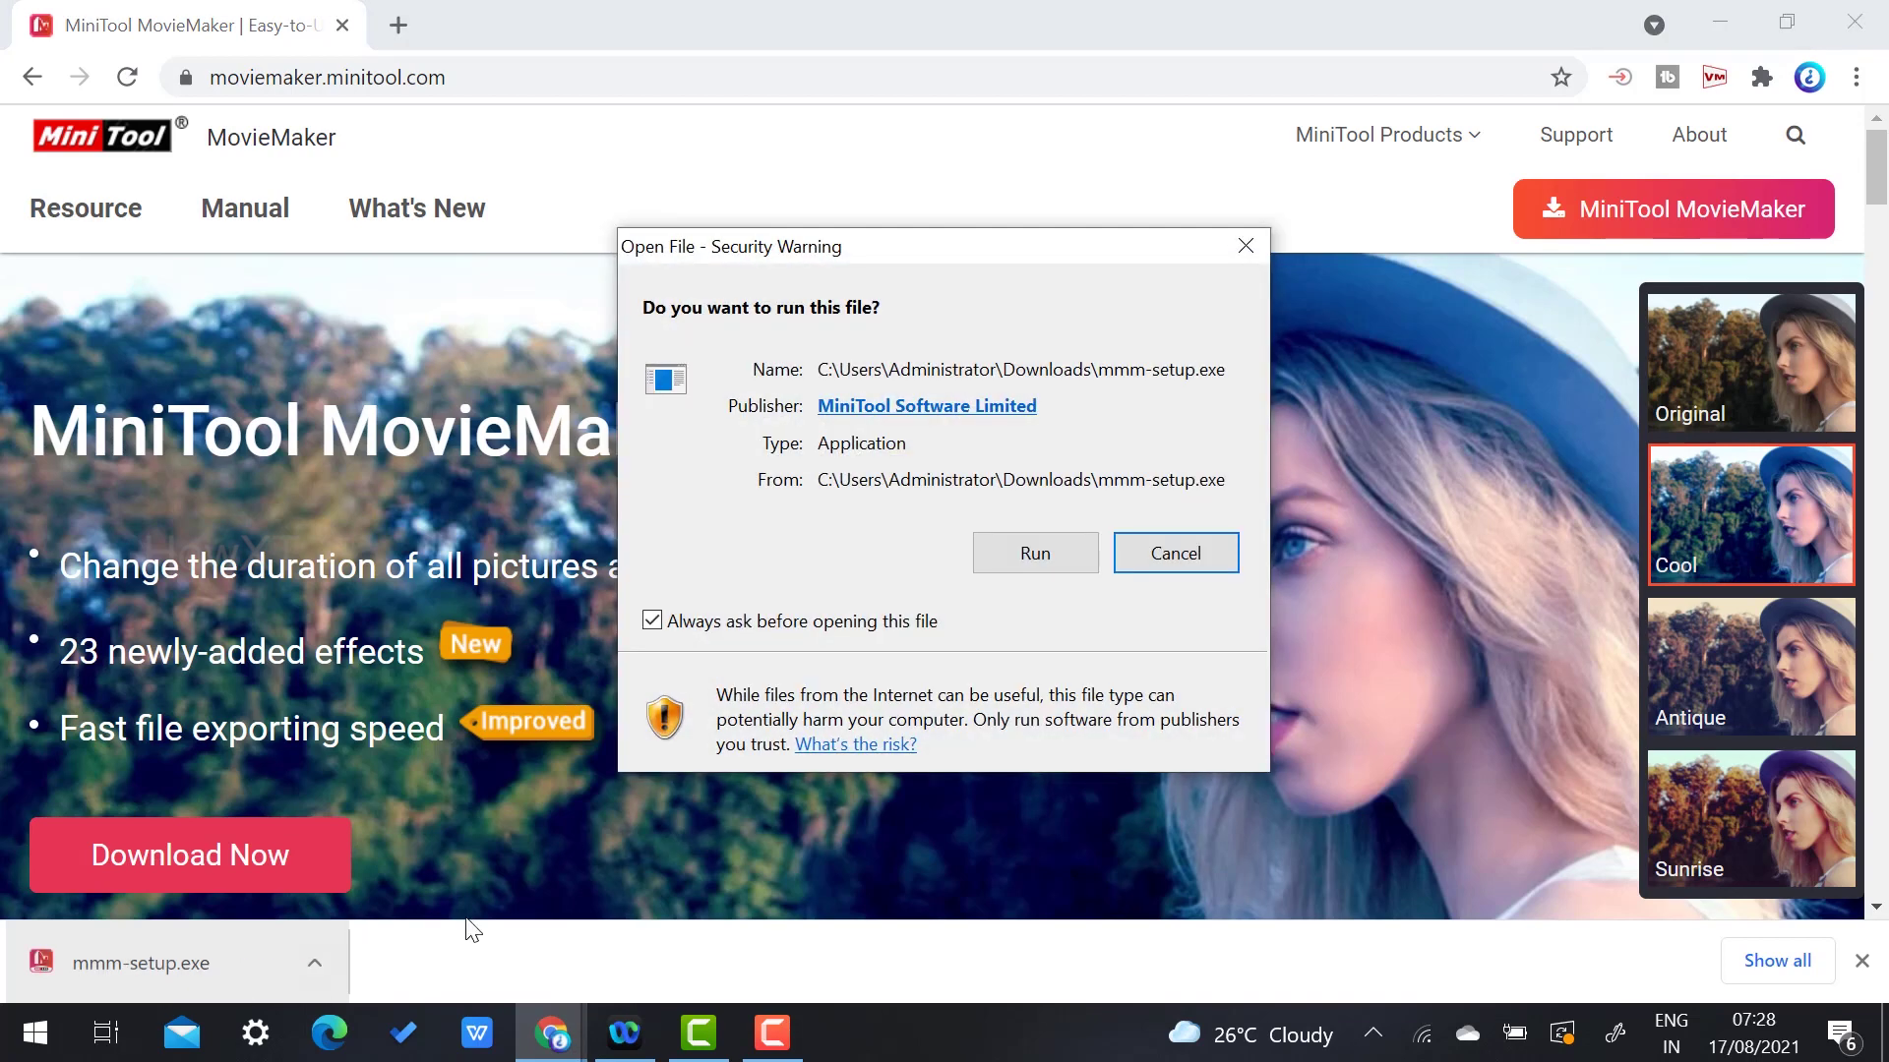
pyautogui.click(1026, 556)
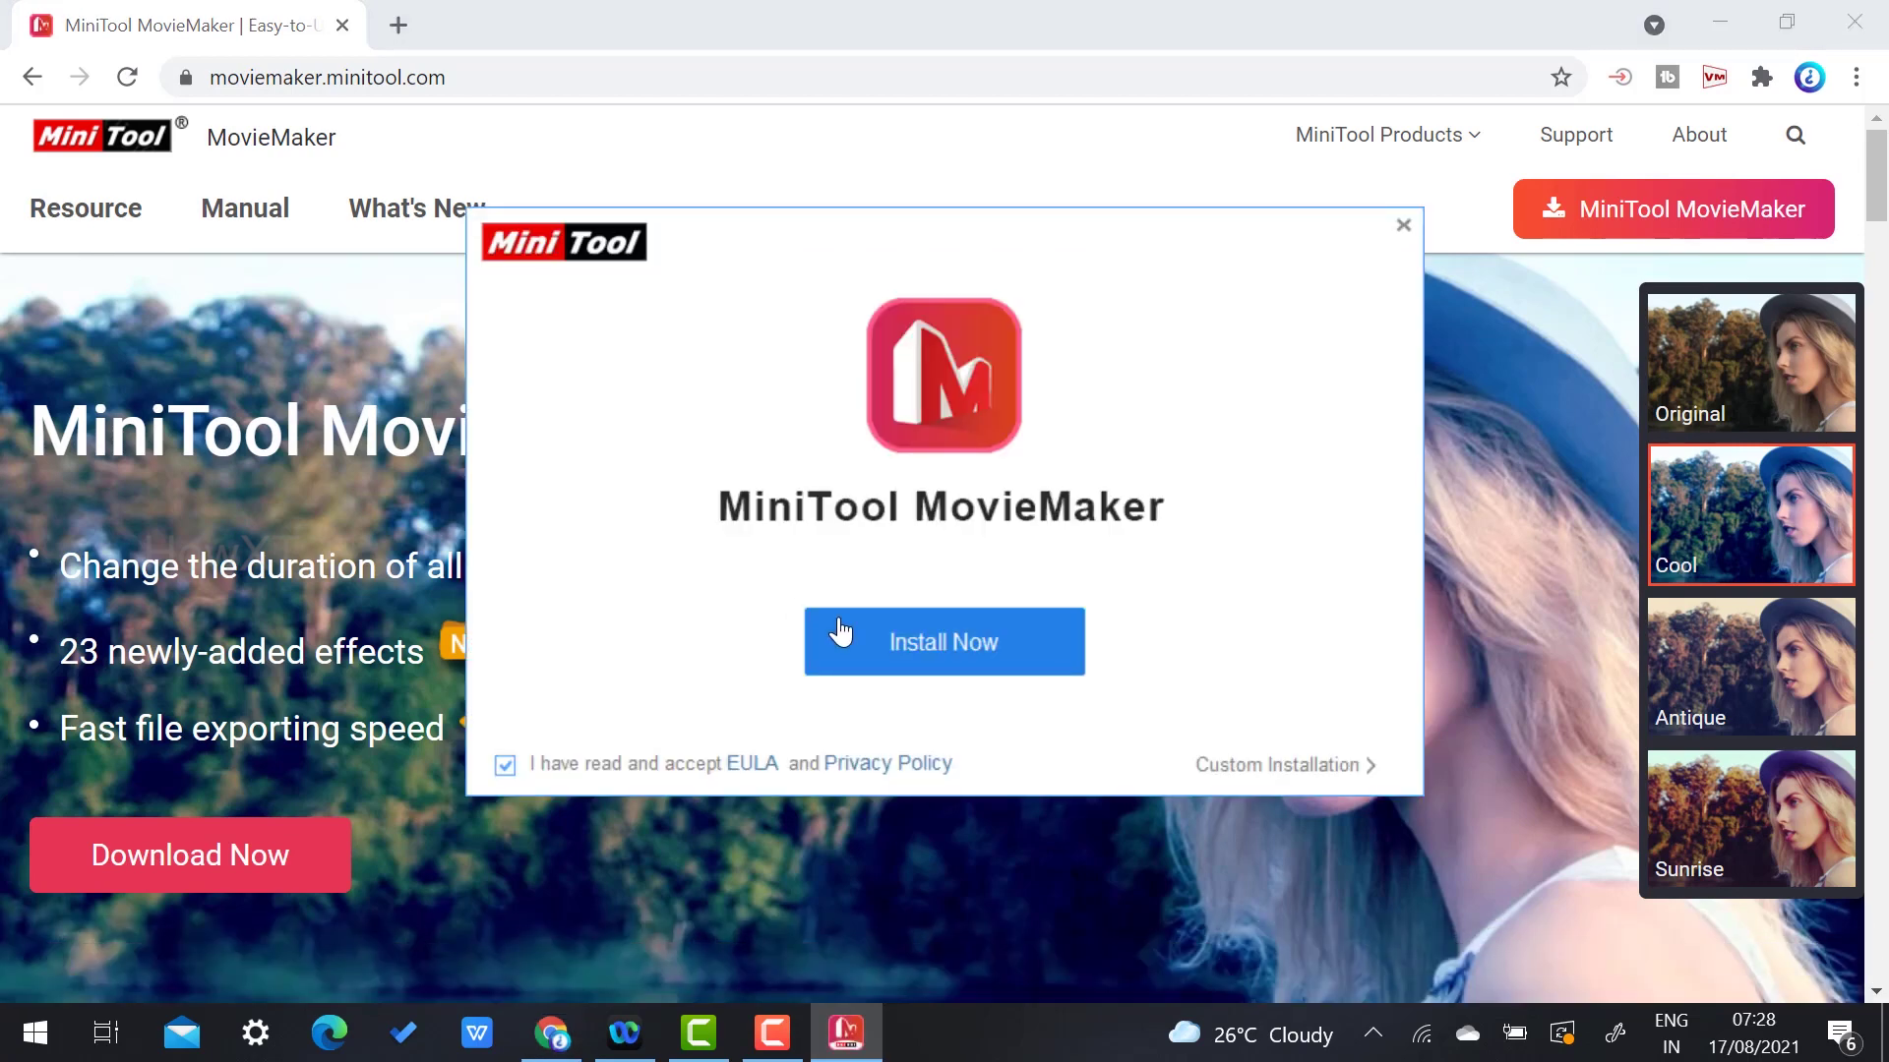
# Install MovieMaker with Install Now and launch it with Start Now.
pyautogui.click(918, 632)
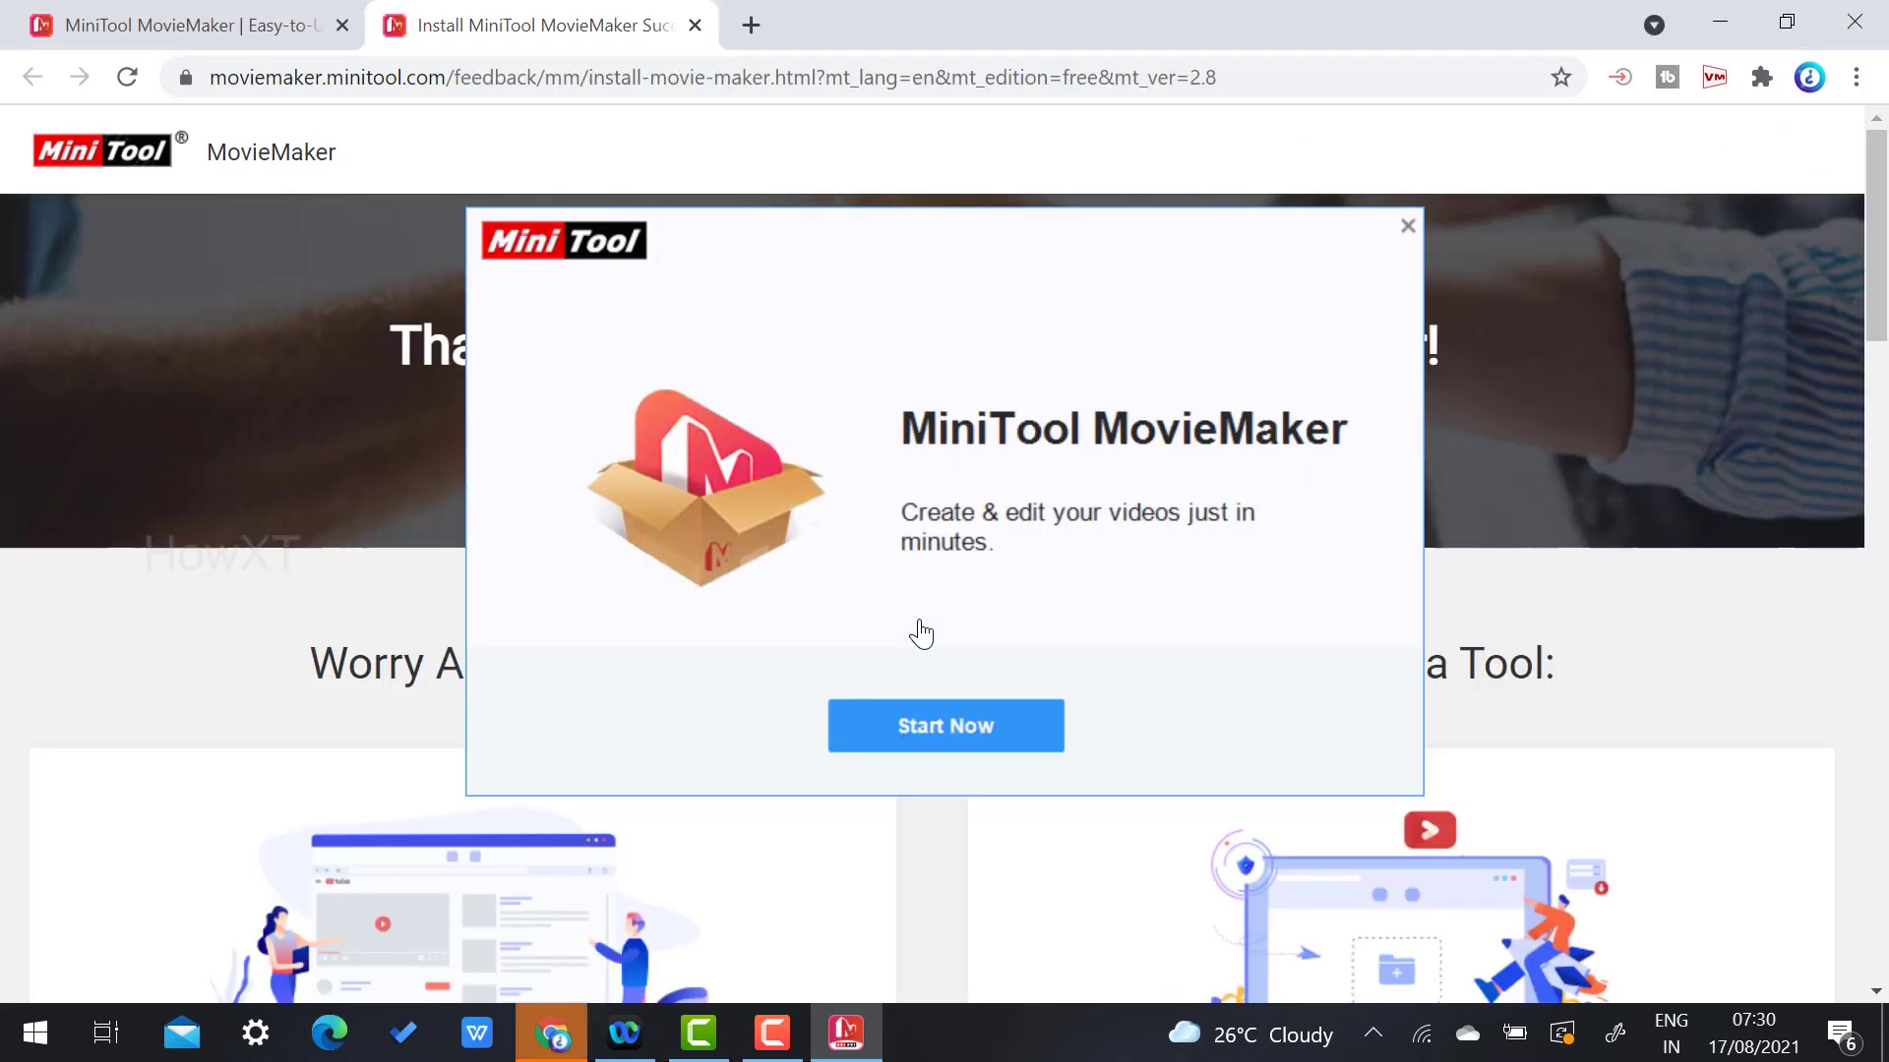
pyautogui.click(913, 730)
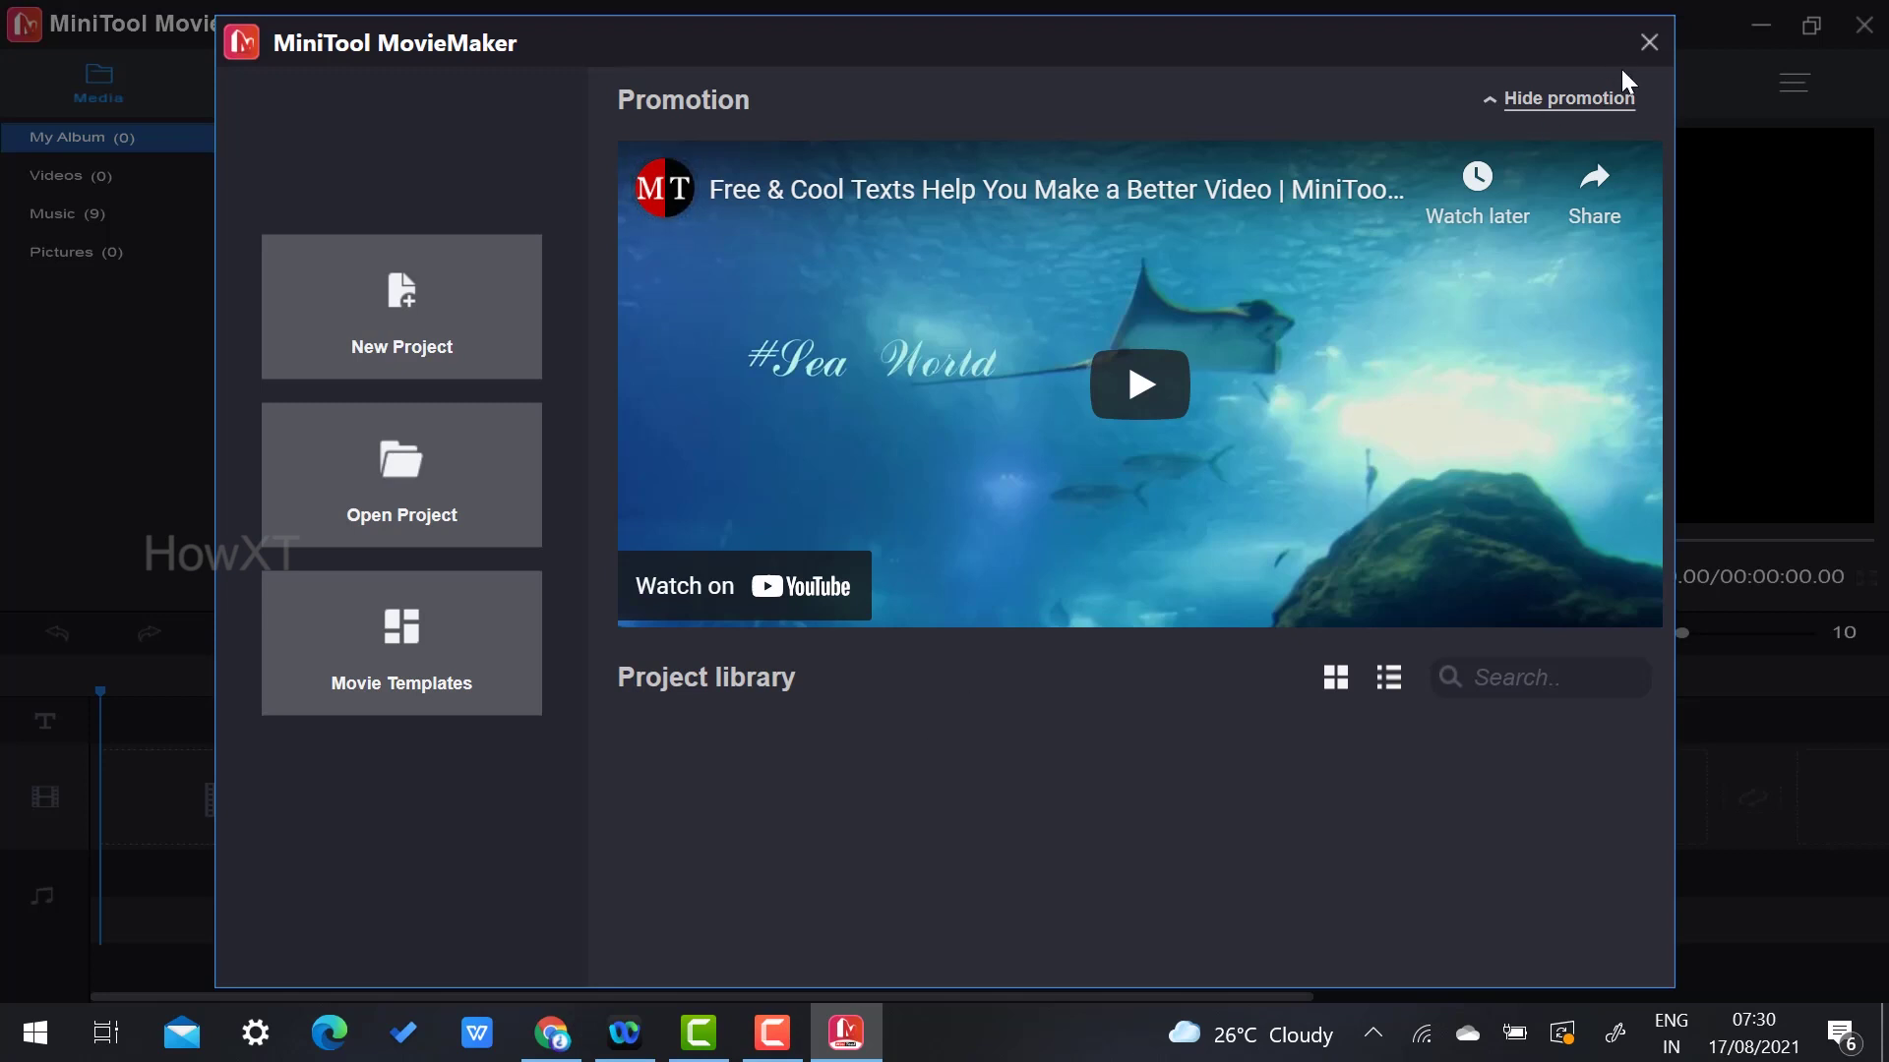
# Close the welcome screen to reach the empty MovieMaker editor.
pyautogui.click(1648, 43)
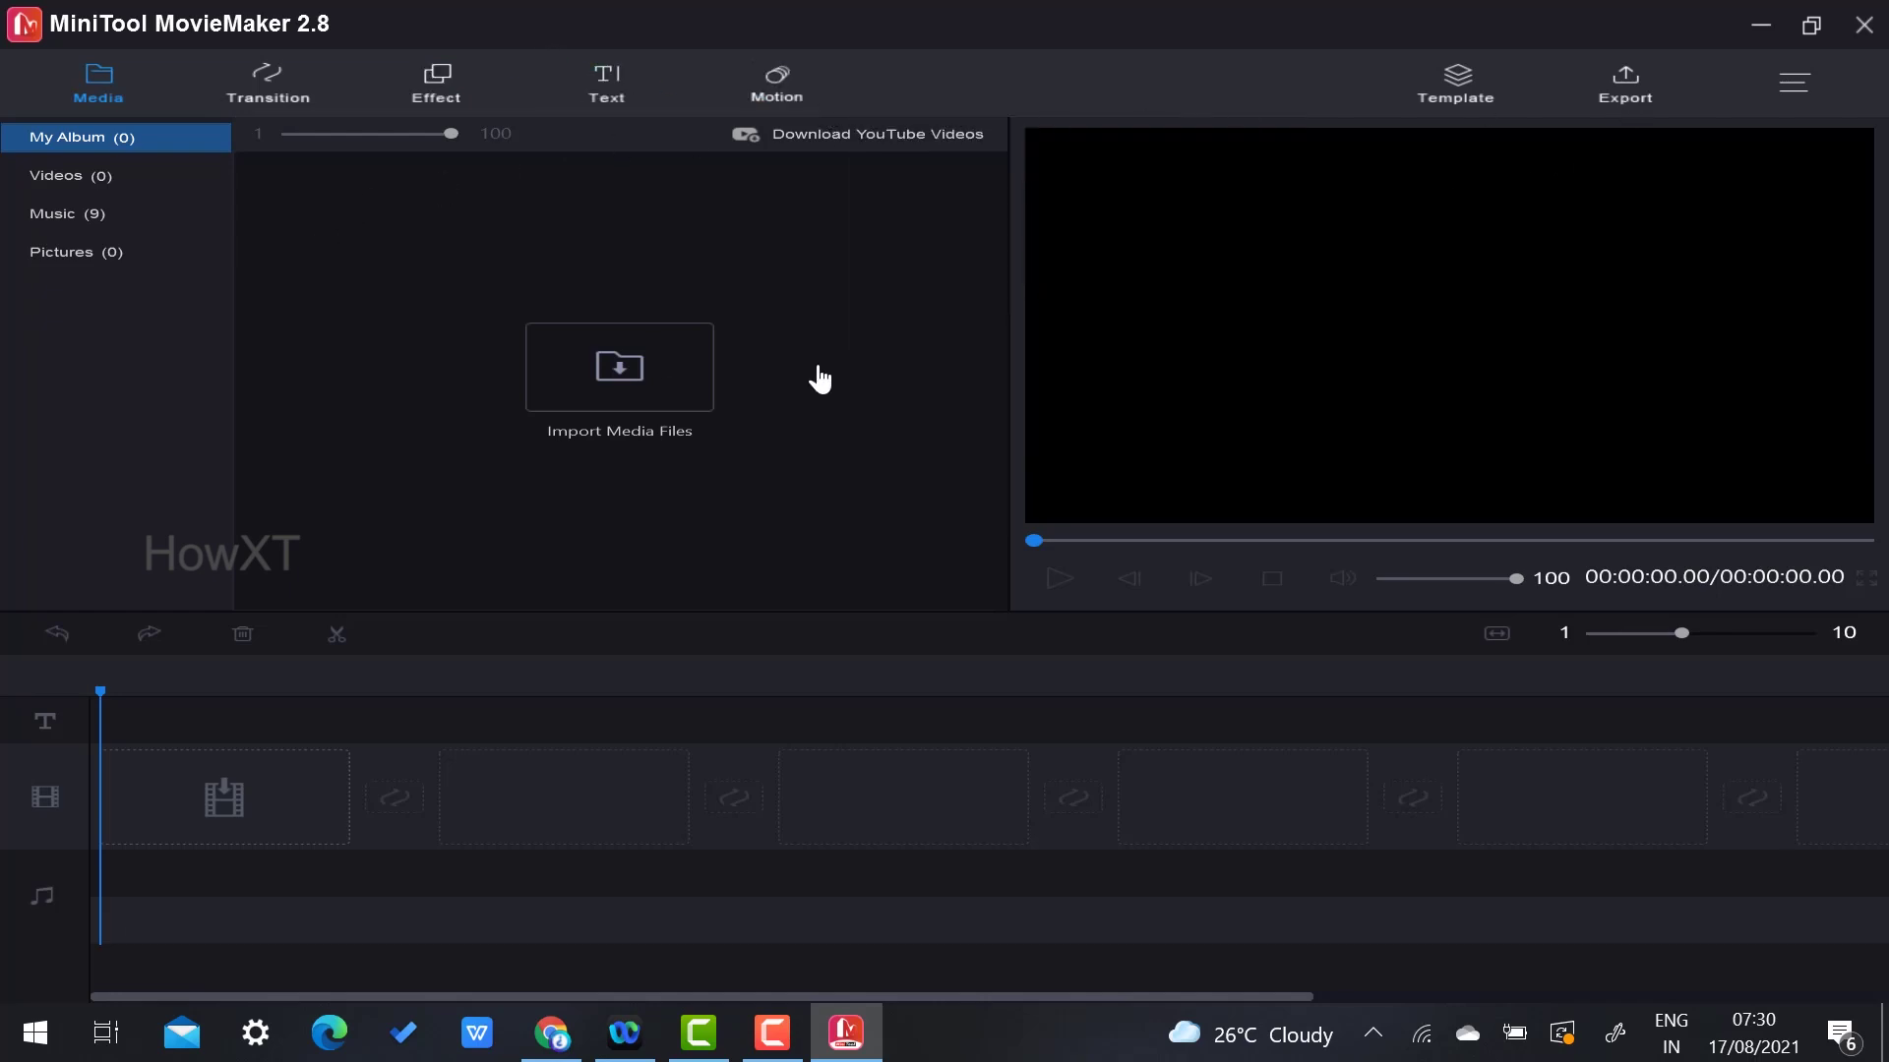
pyautogui.click(681, 387)
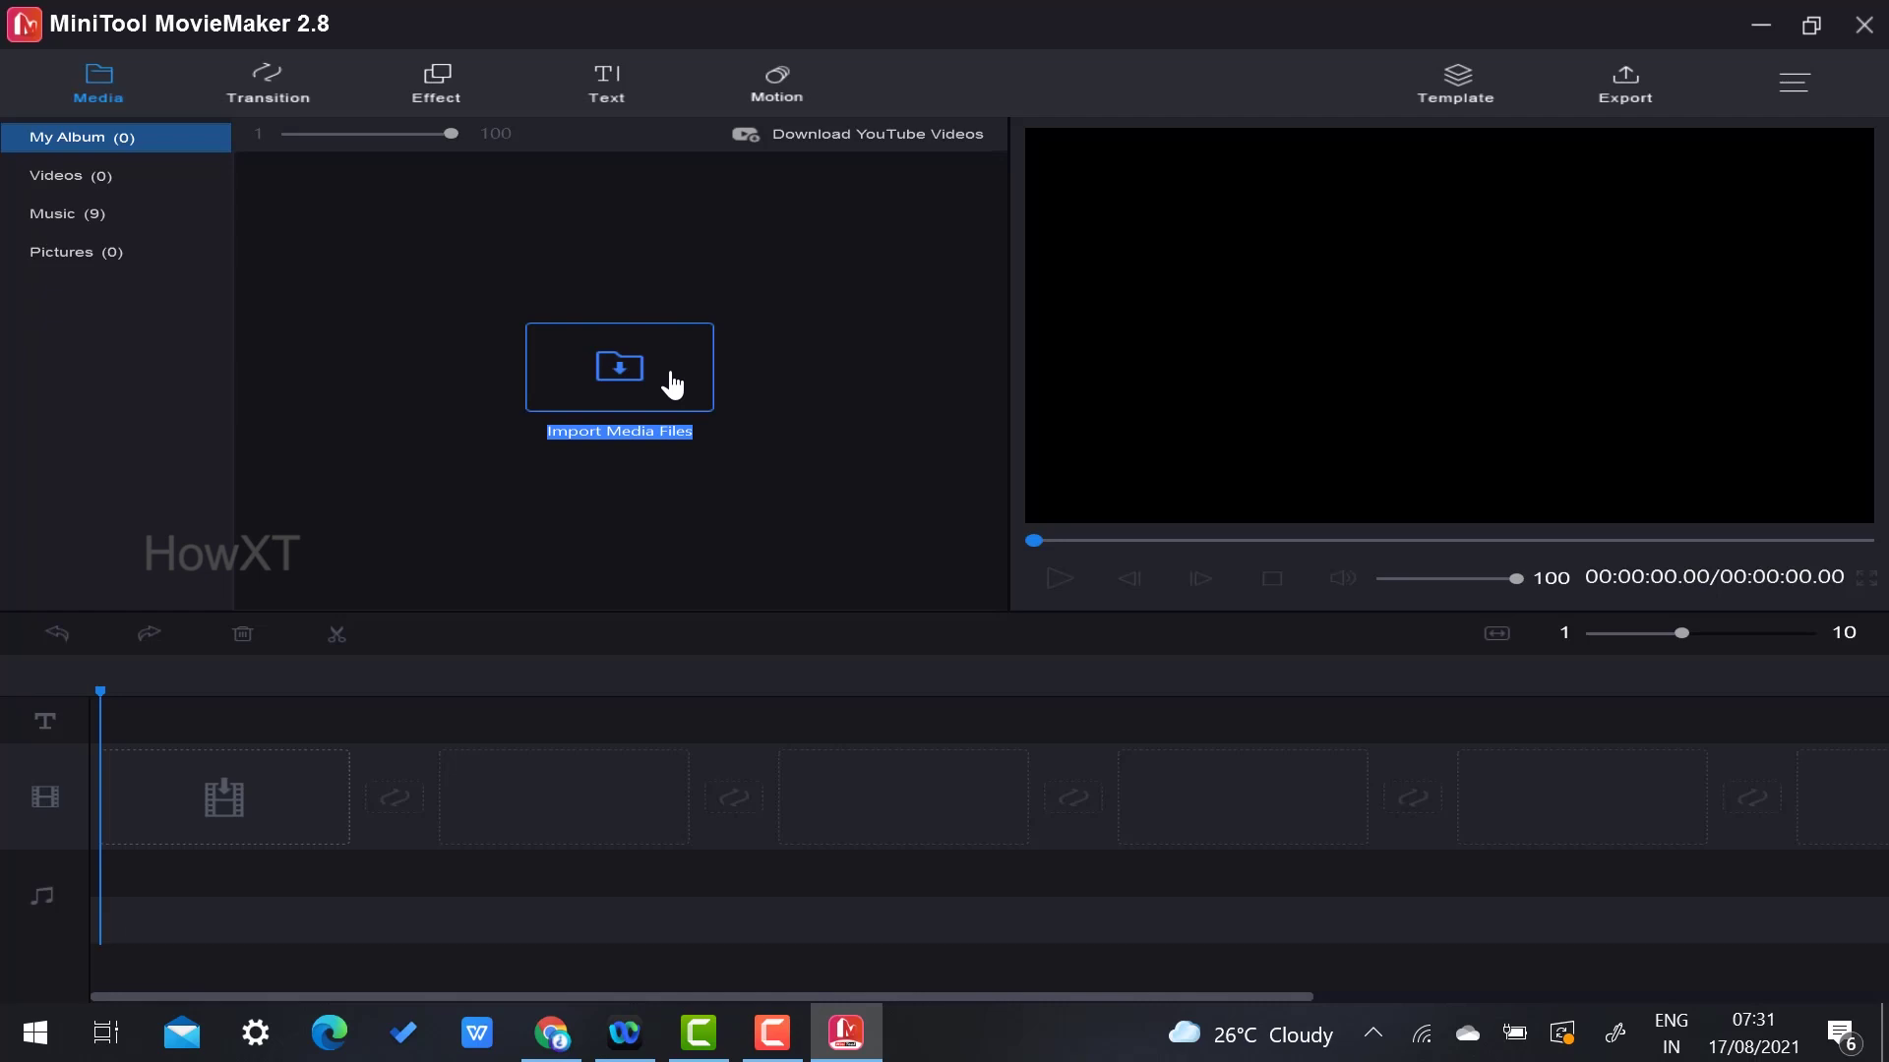
# From the Movie Templates gallery, choose the Photo Book template.
pyautogui.click(1443, 96)
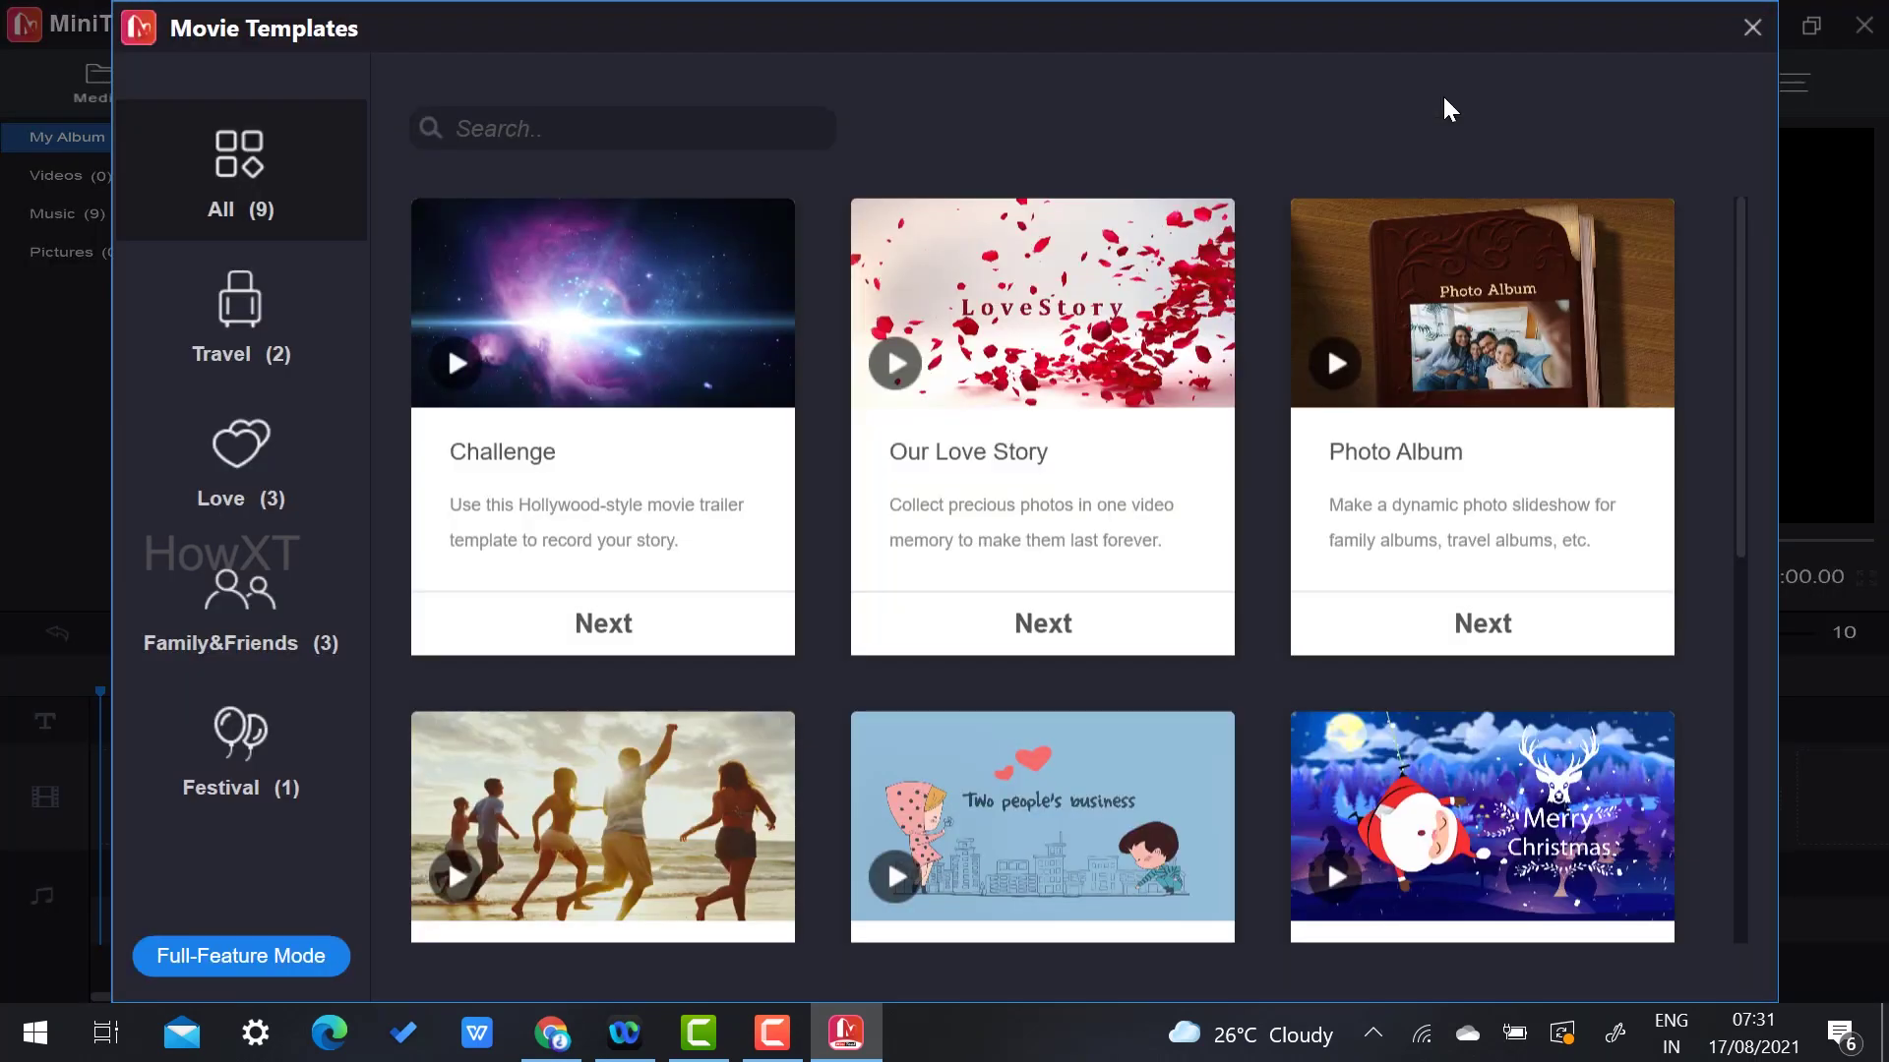
pyautogui.moveTo(1041, 424)
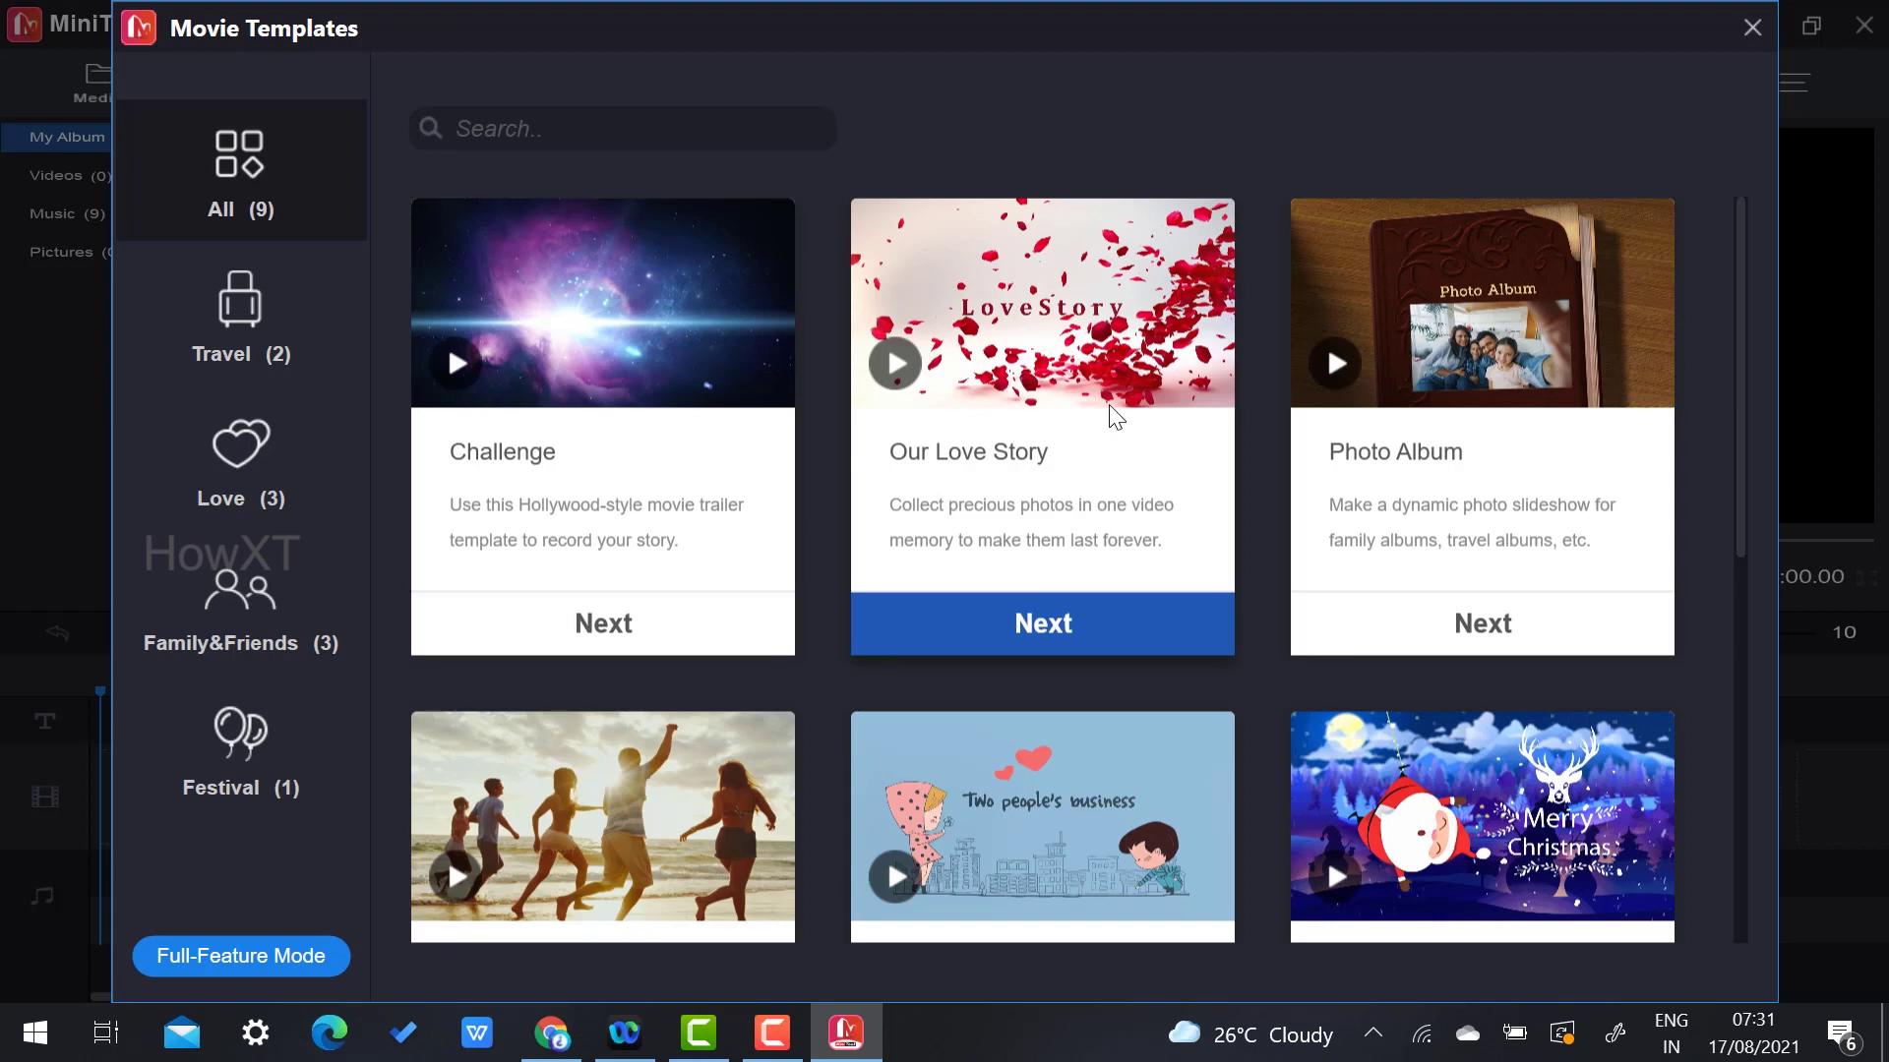
pyautogui.scroll(-1, 1490, 363)
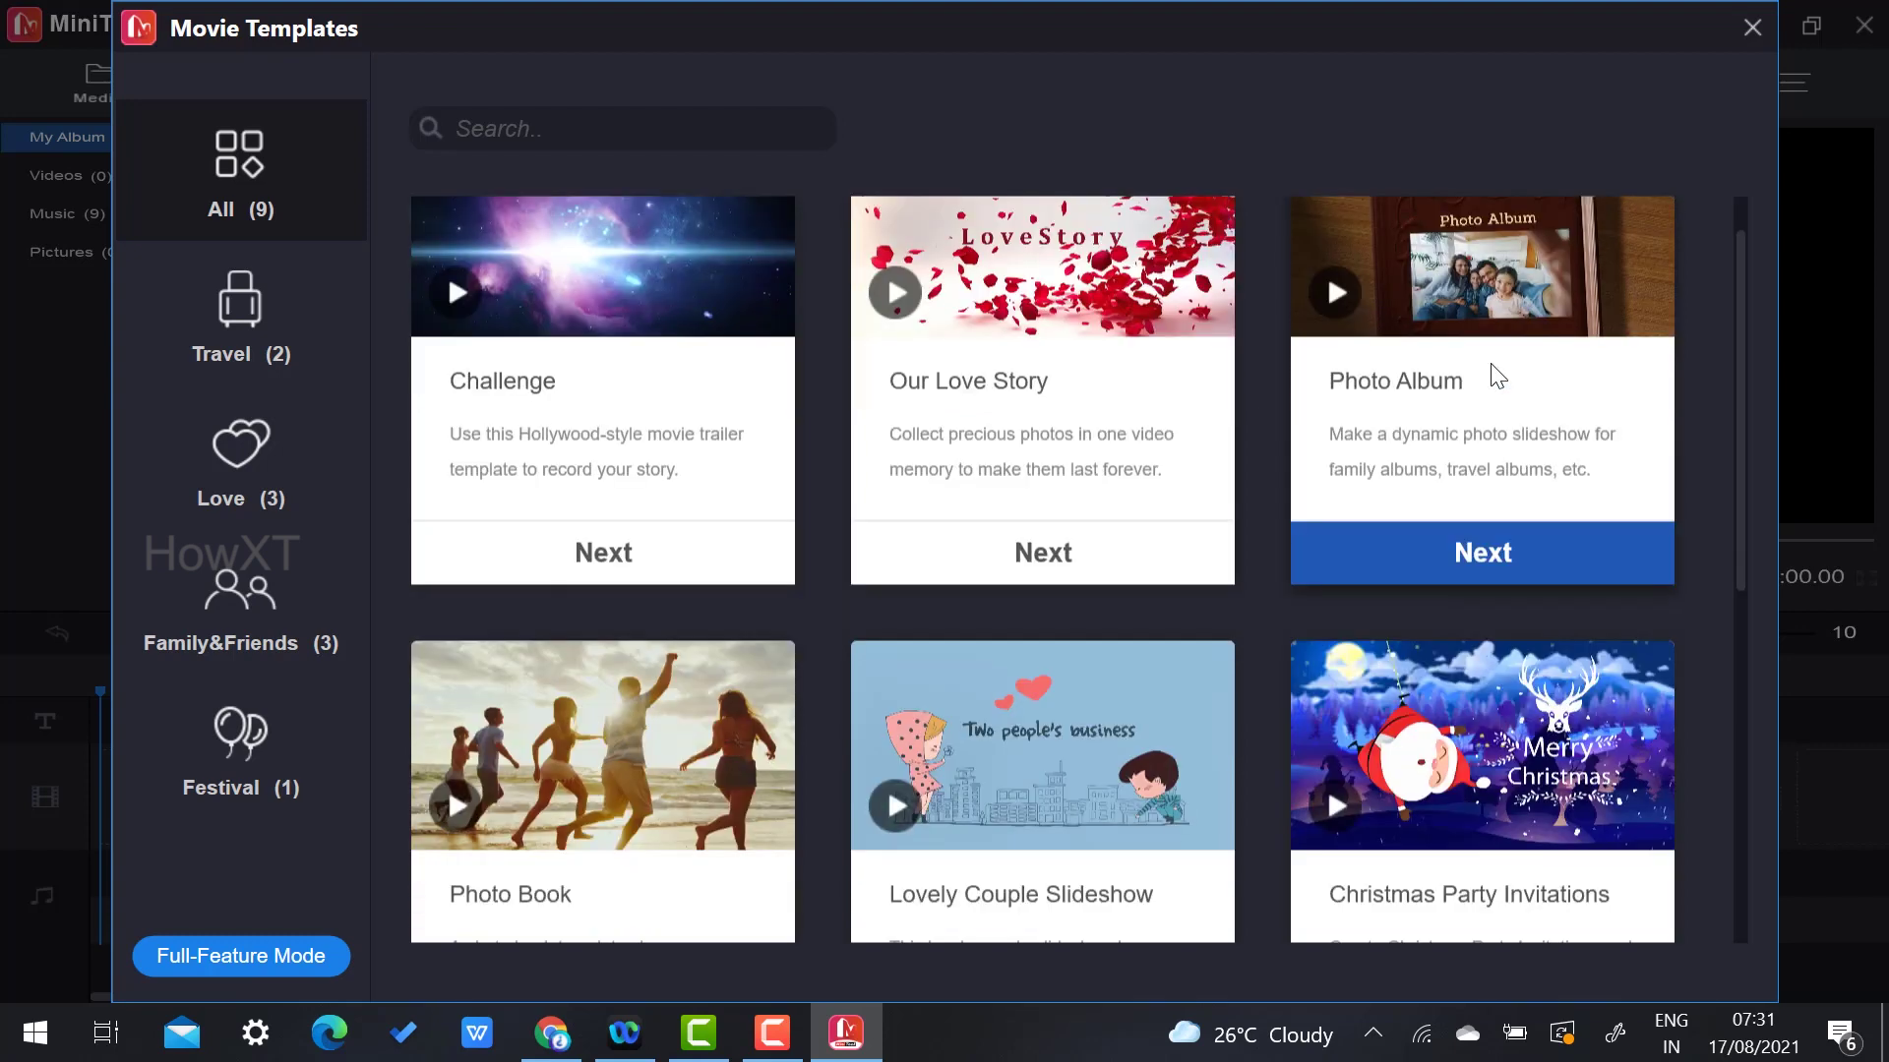
pyautogui.scroll(-1, 683, 434)
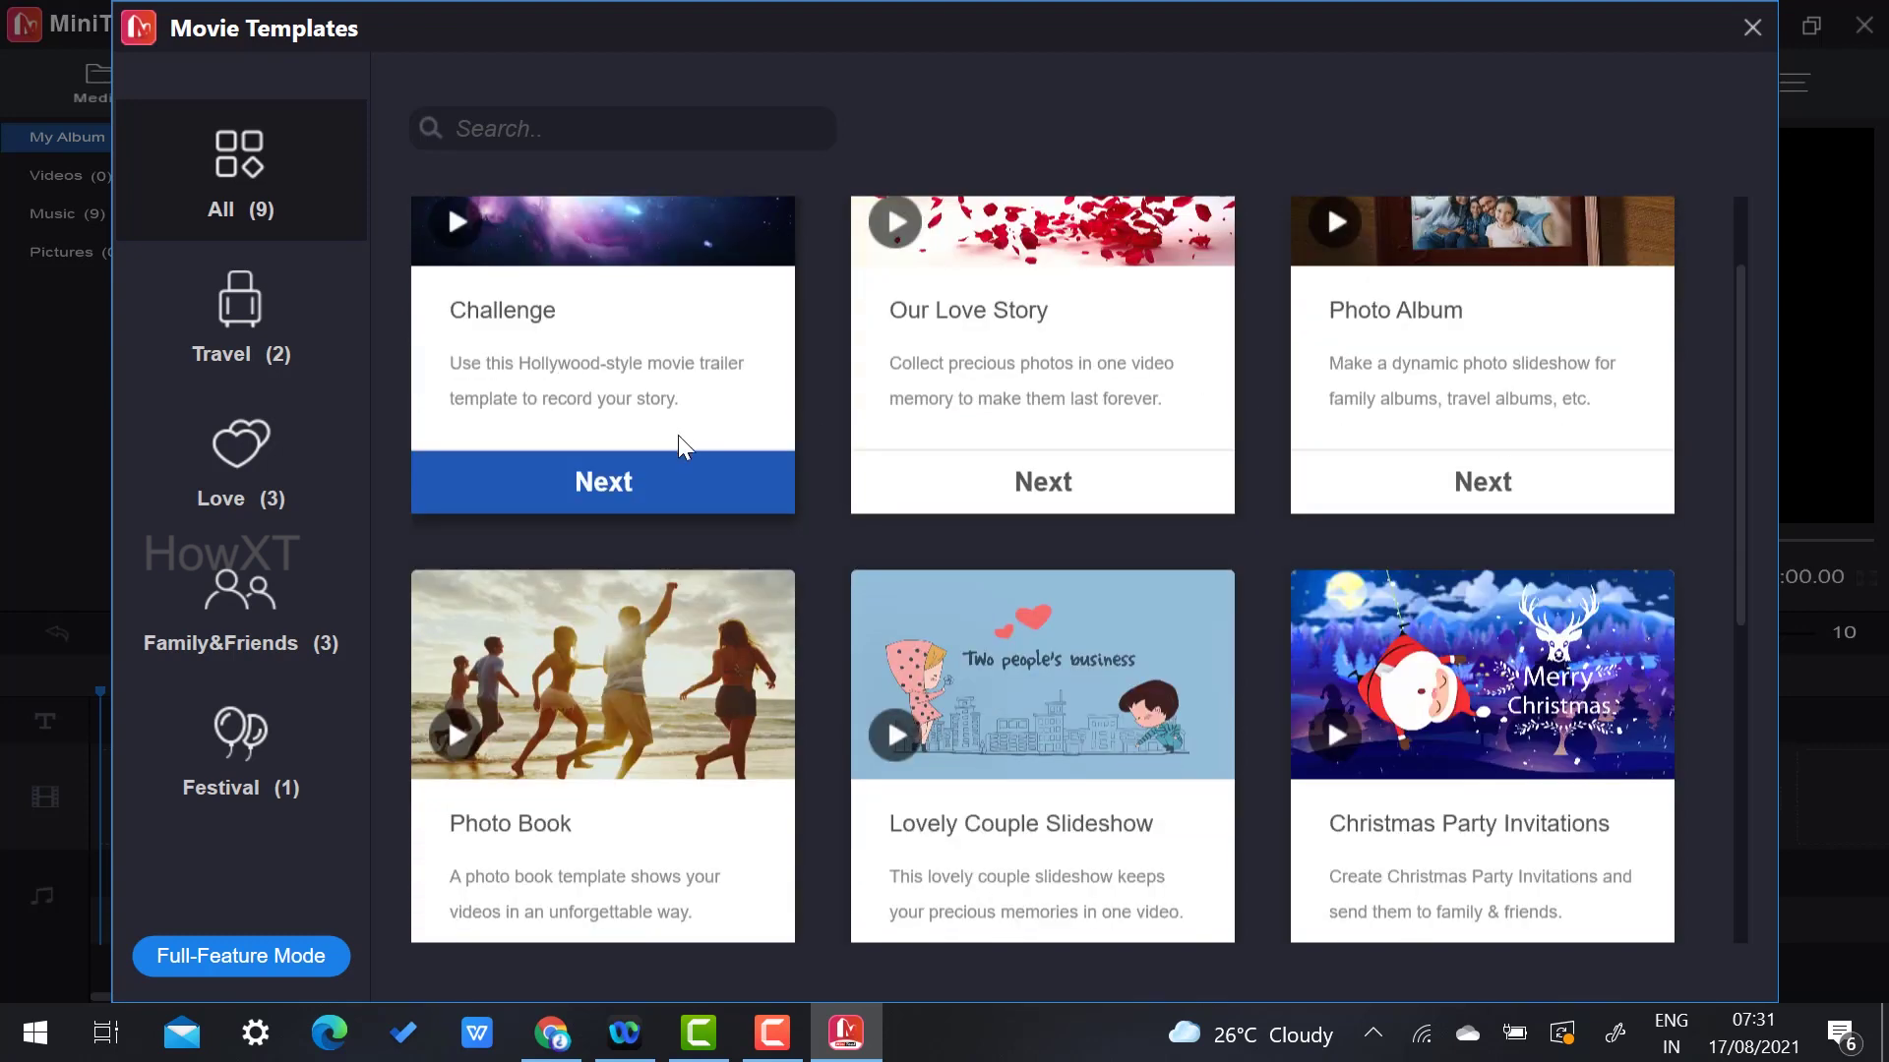
pyautogui.scroll(-2, 677, 436)
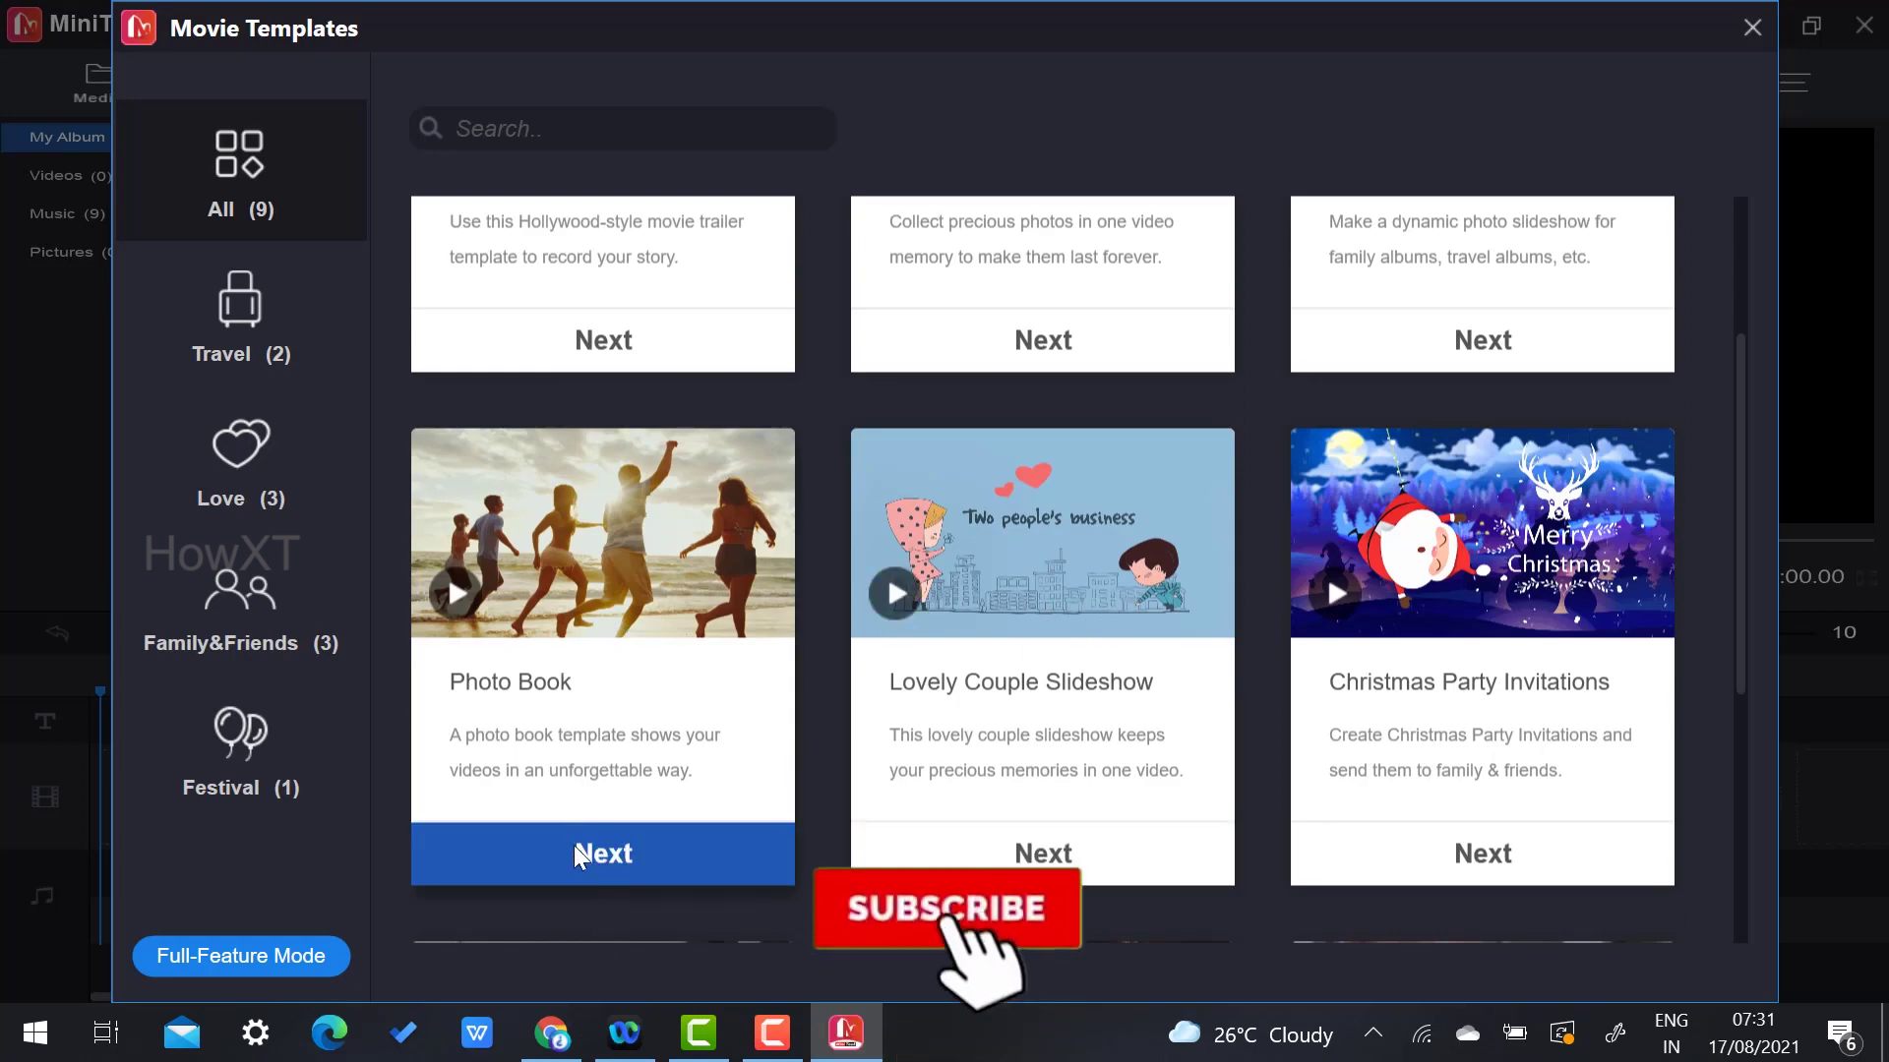
pyautogui.click(585, 878)
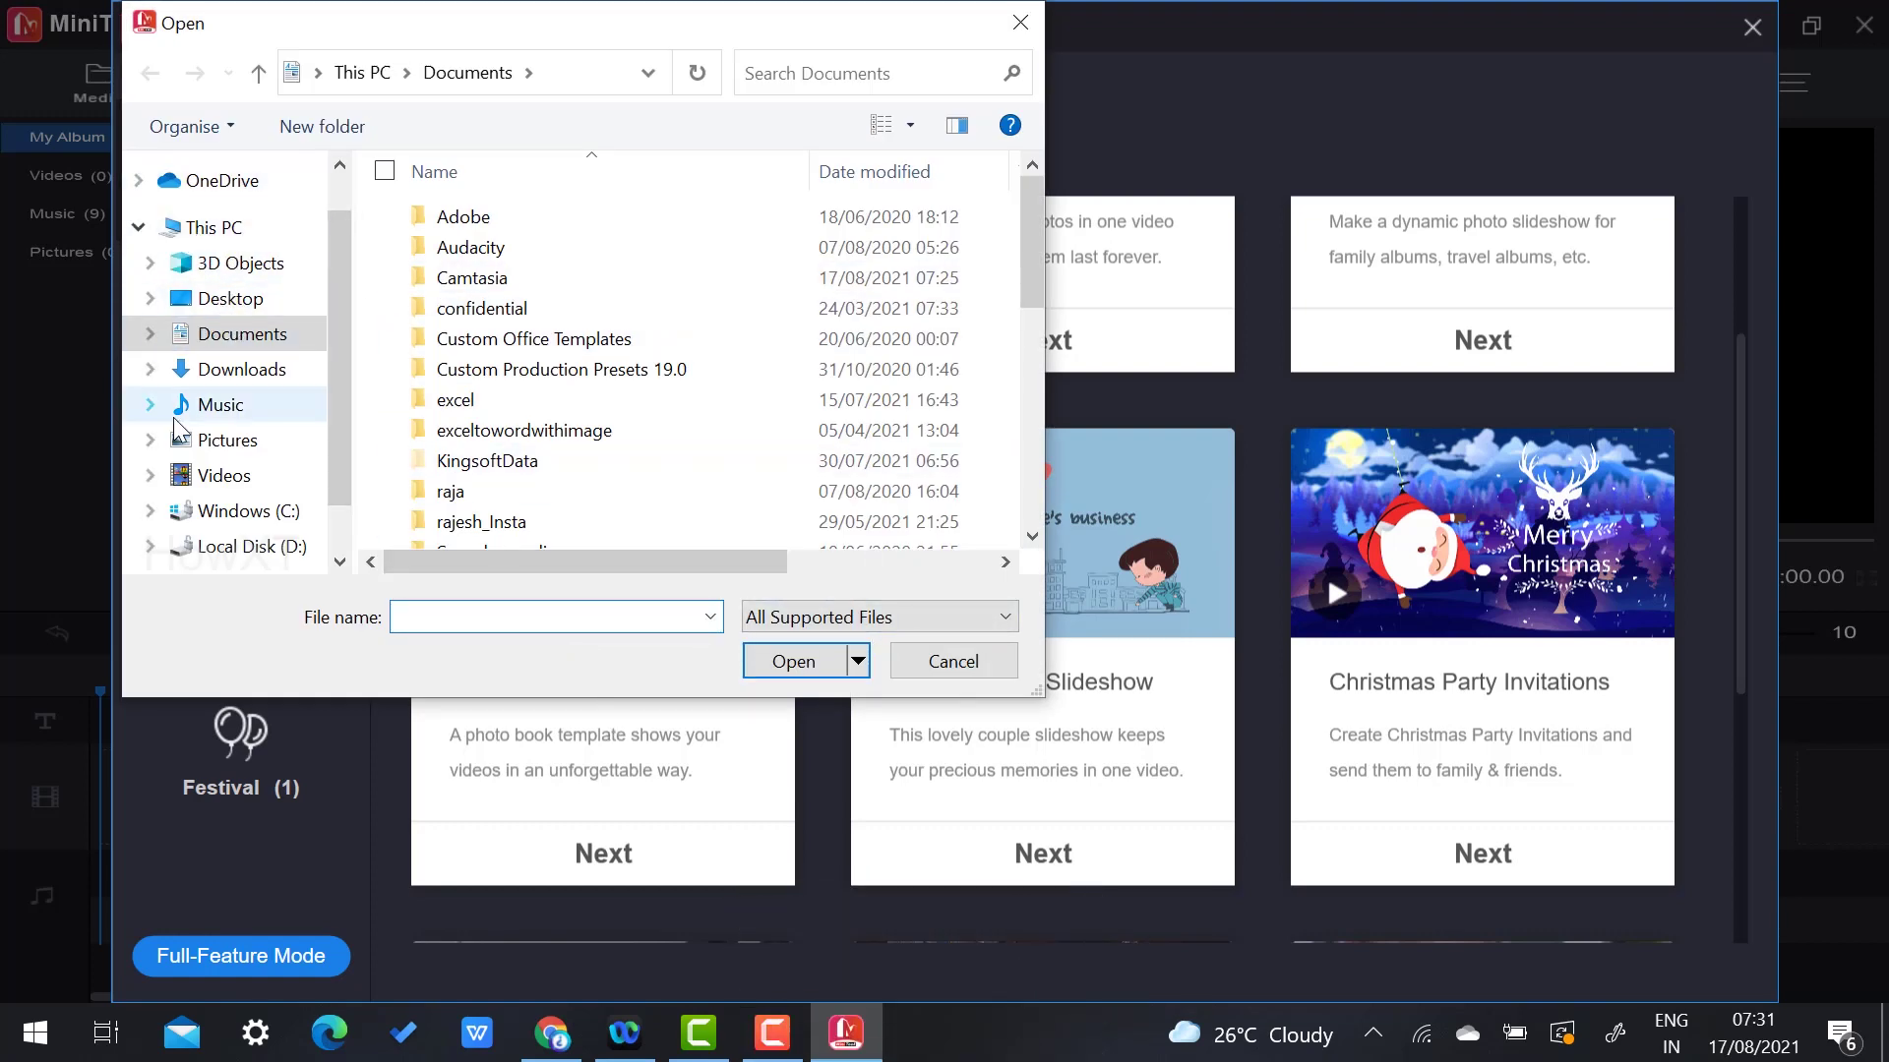
# Import the Bluetooth tutorial picture from Downloads as the template's first scene.
pyautogui.click(255, 377)
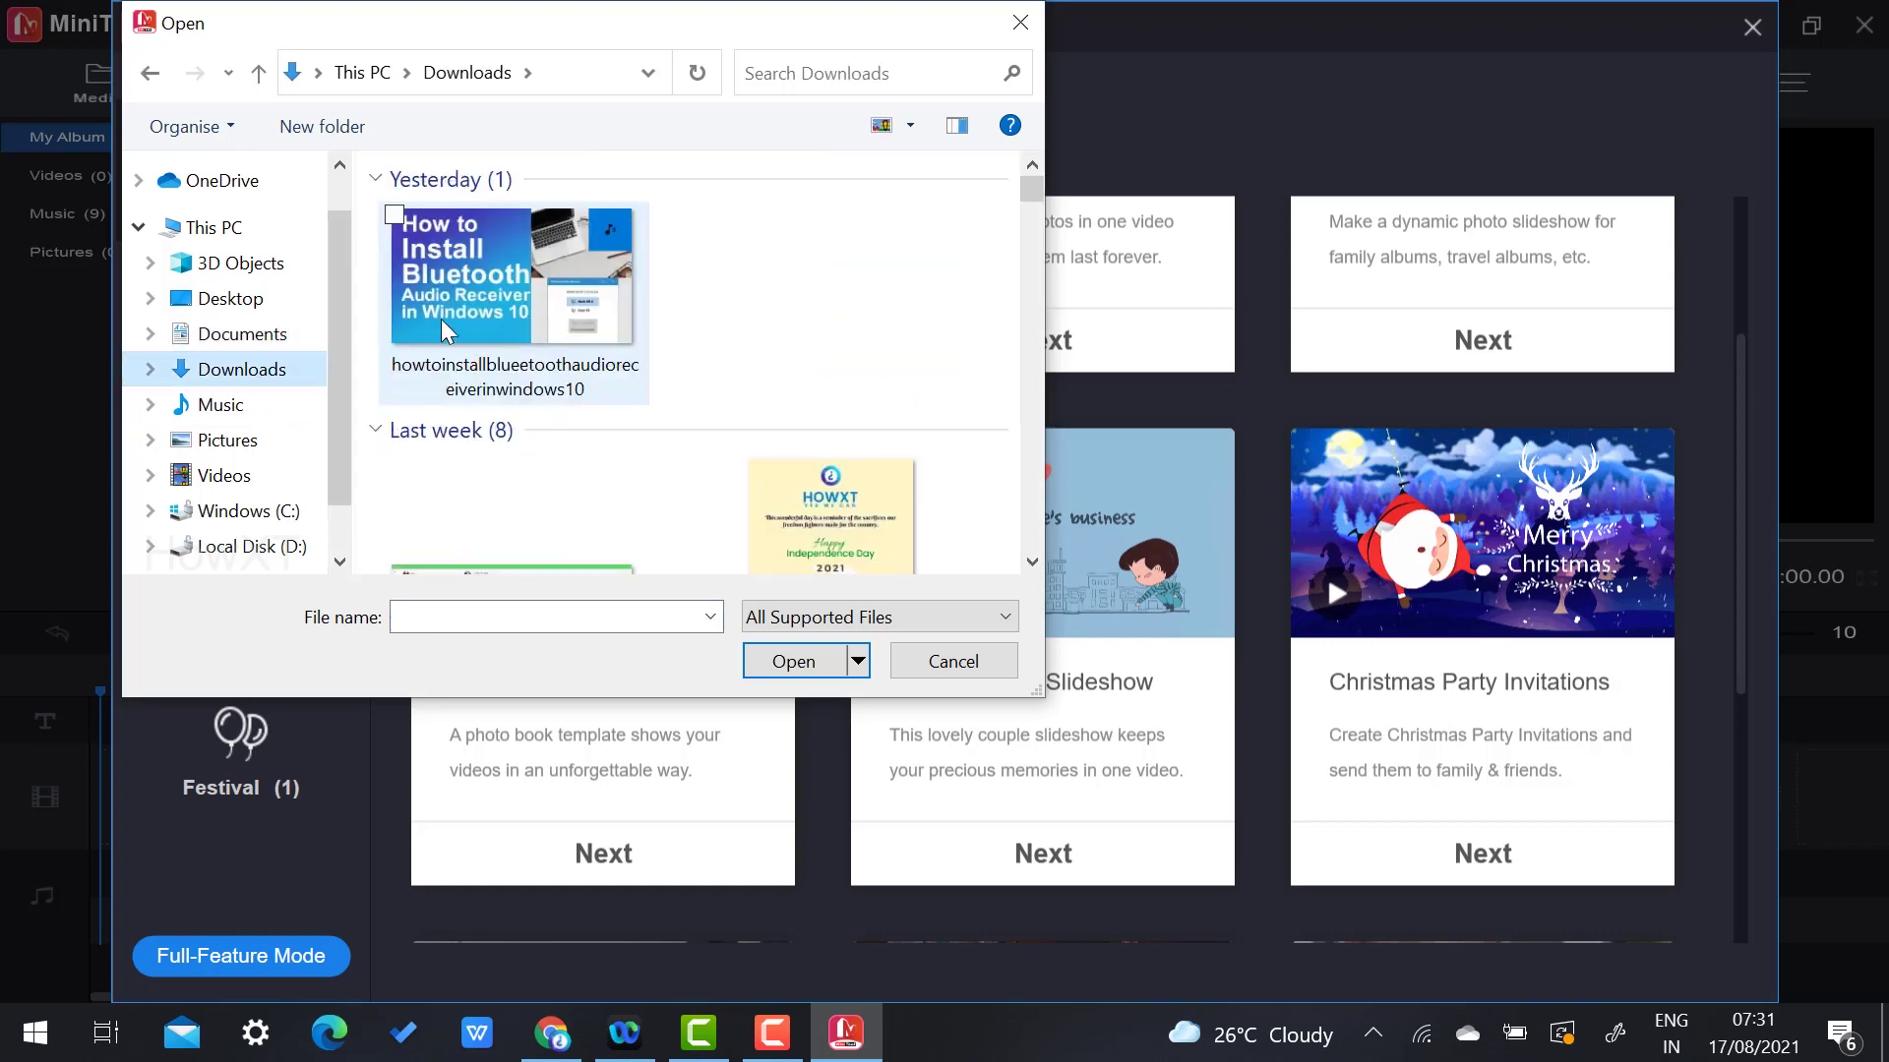
pyautogui.click(527, 311)
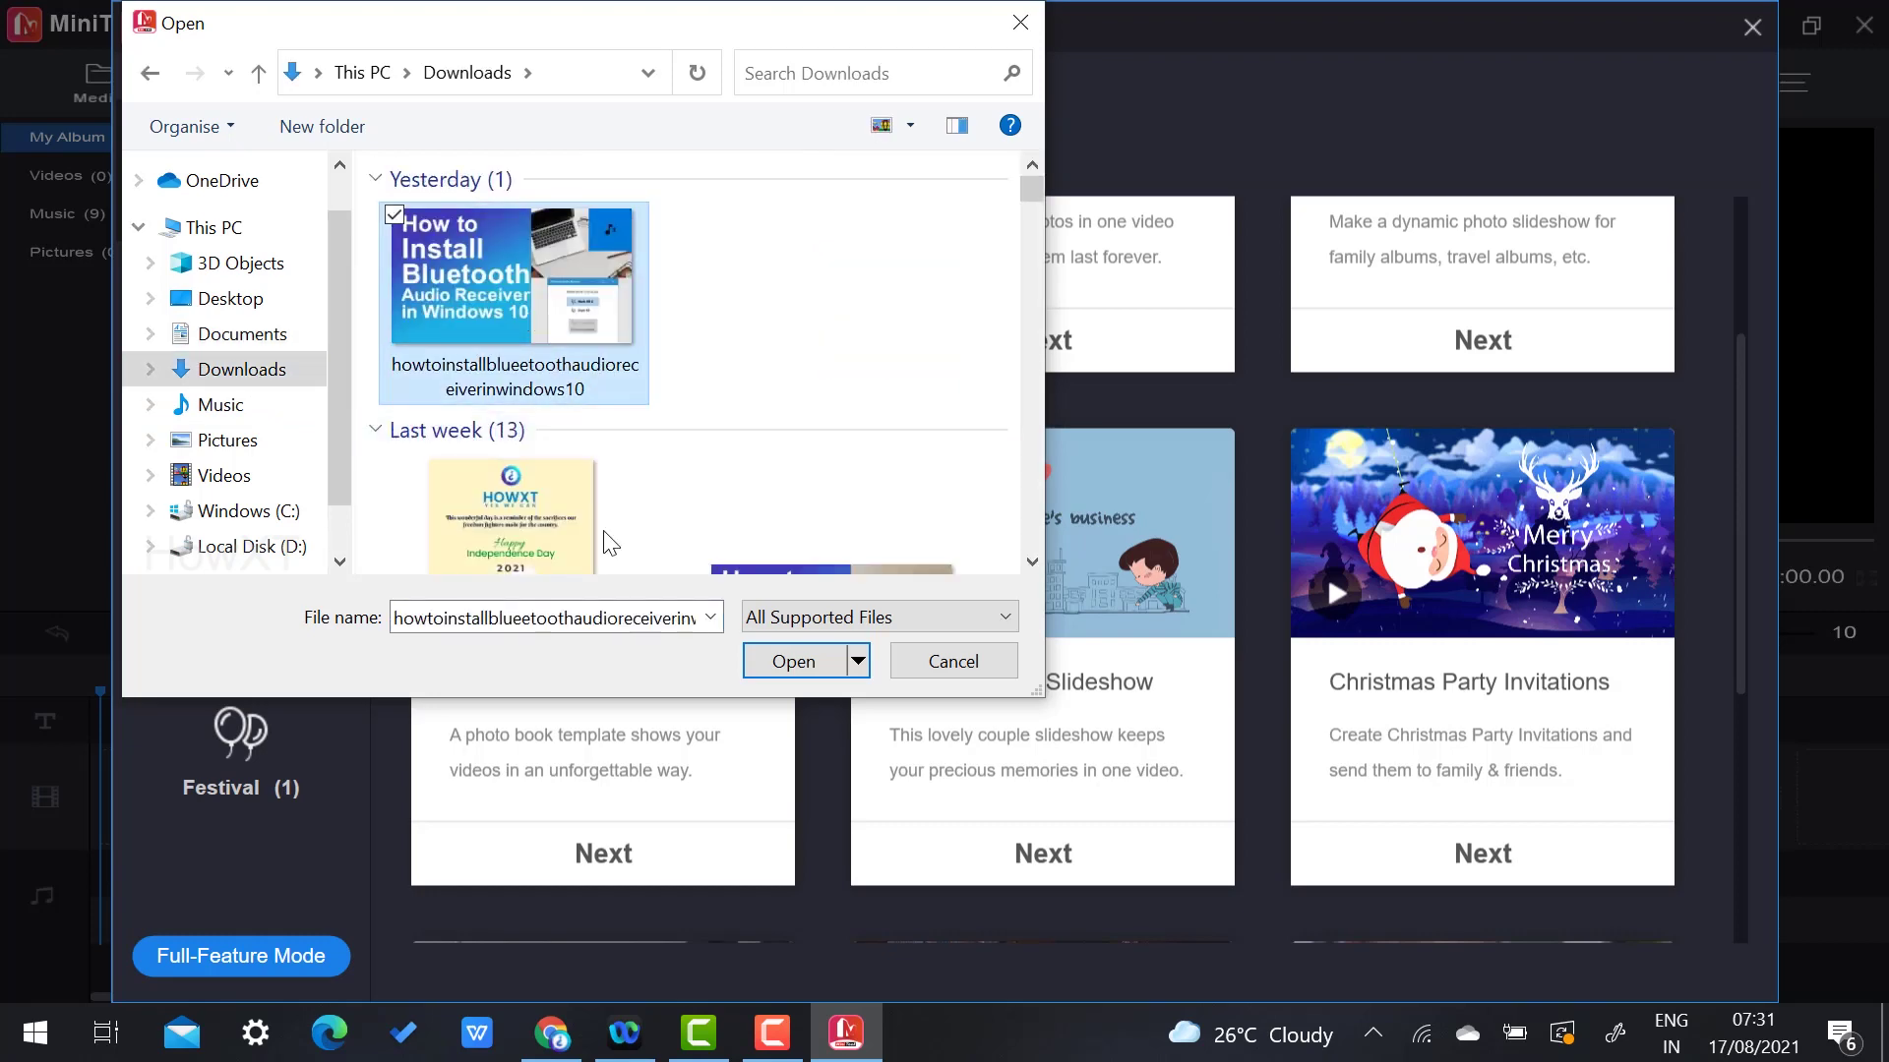
pyautogui.click(793, 662)
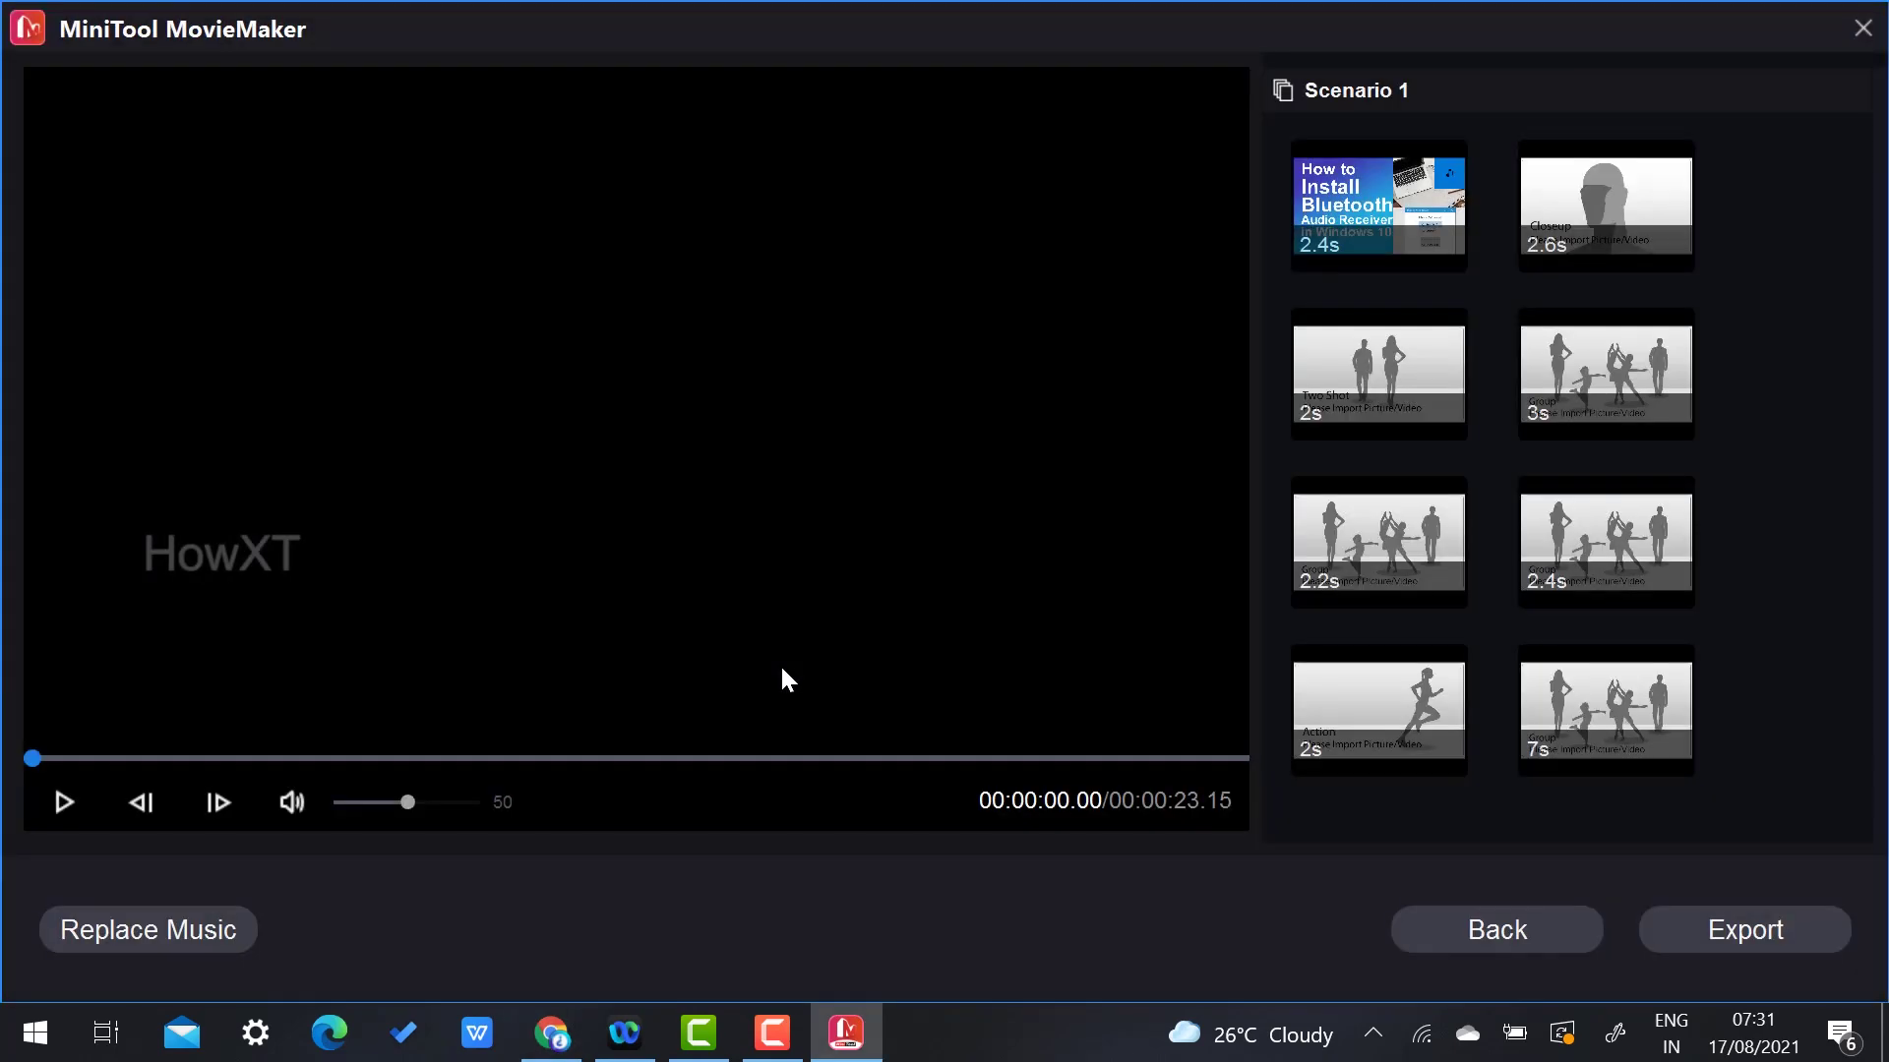
# Play and pause the Photo Book preview, then bring up the export settings.
pyautogui.click(56, 805)
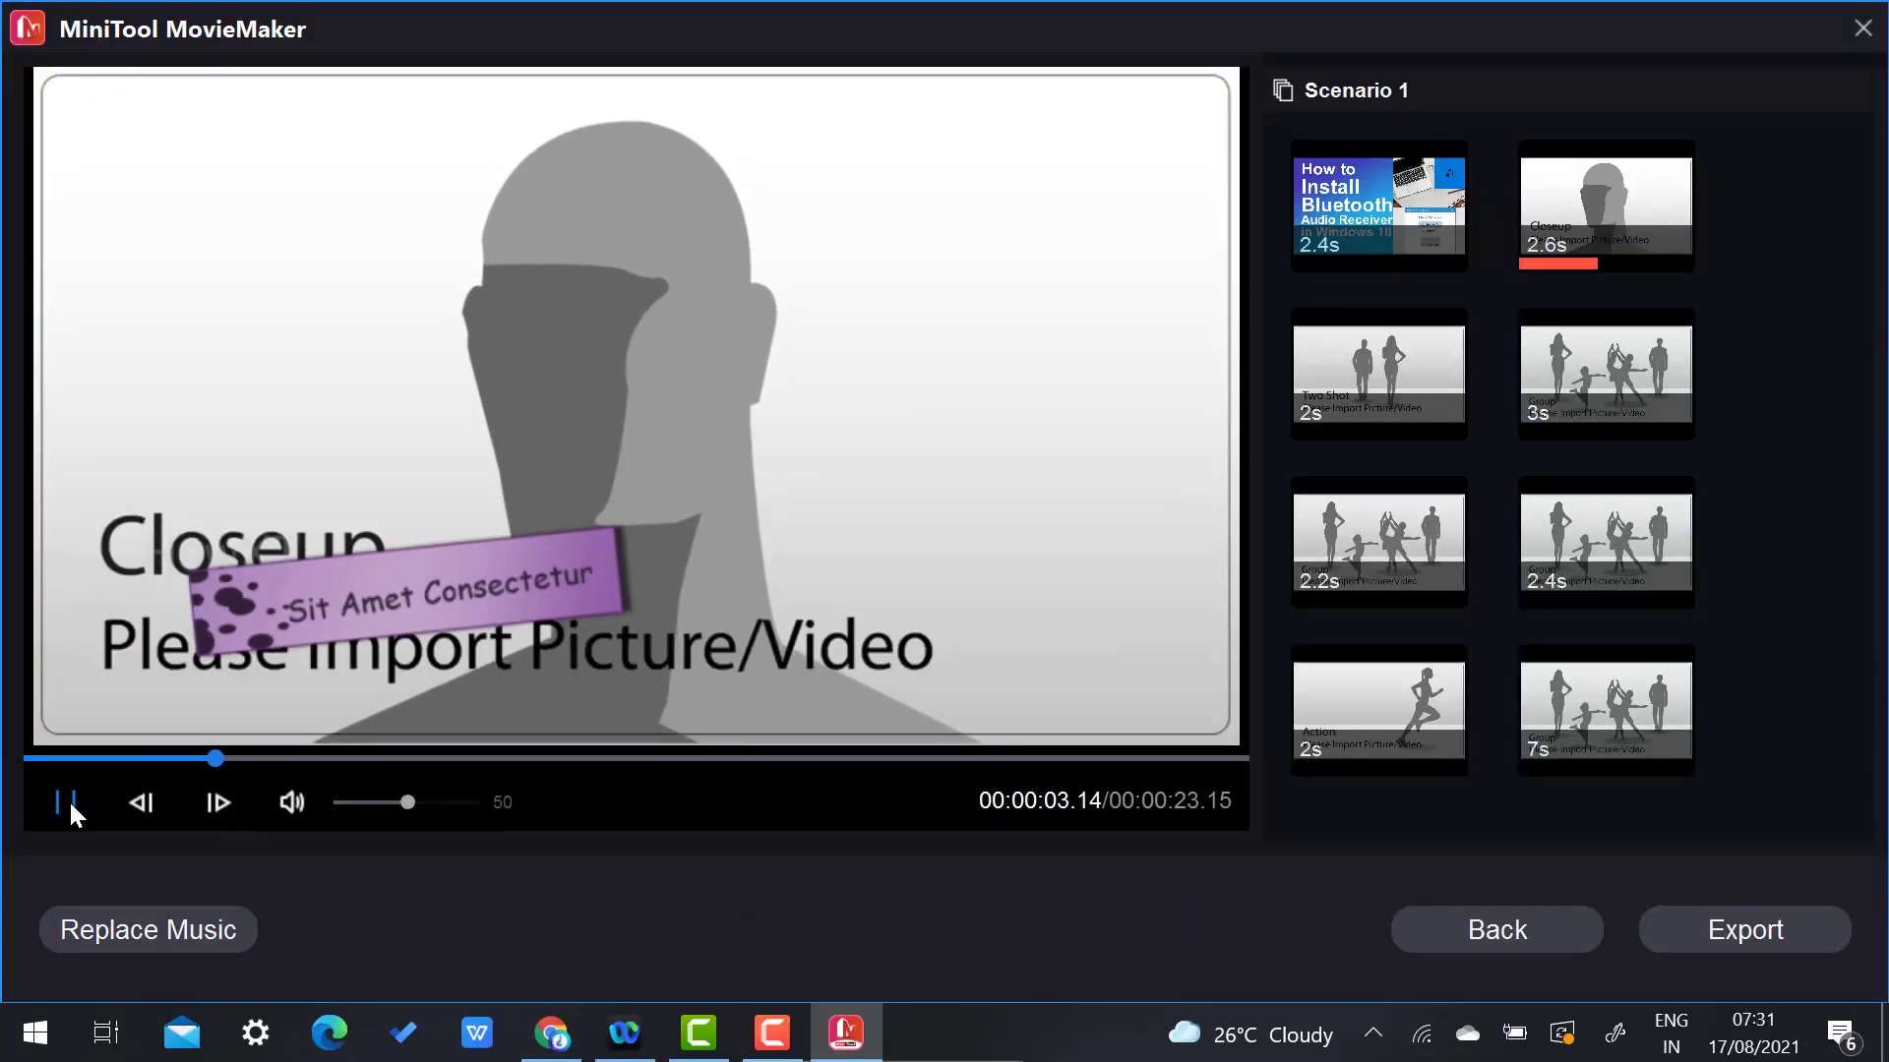
pyautogui.click(66, 802)
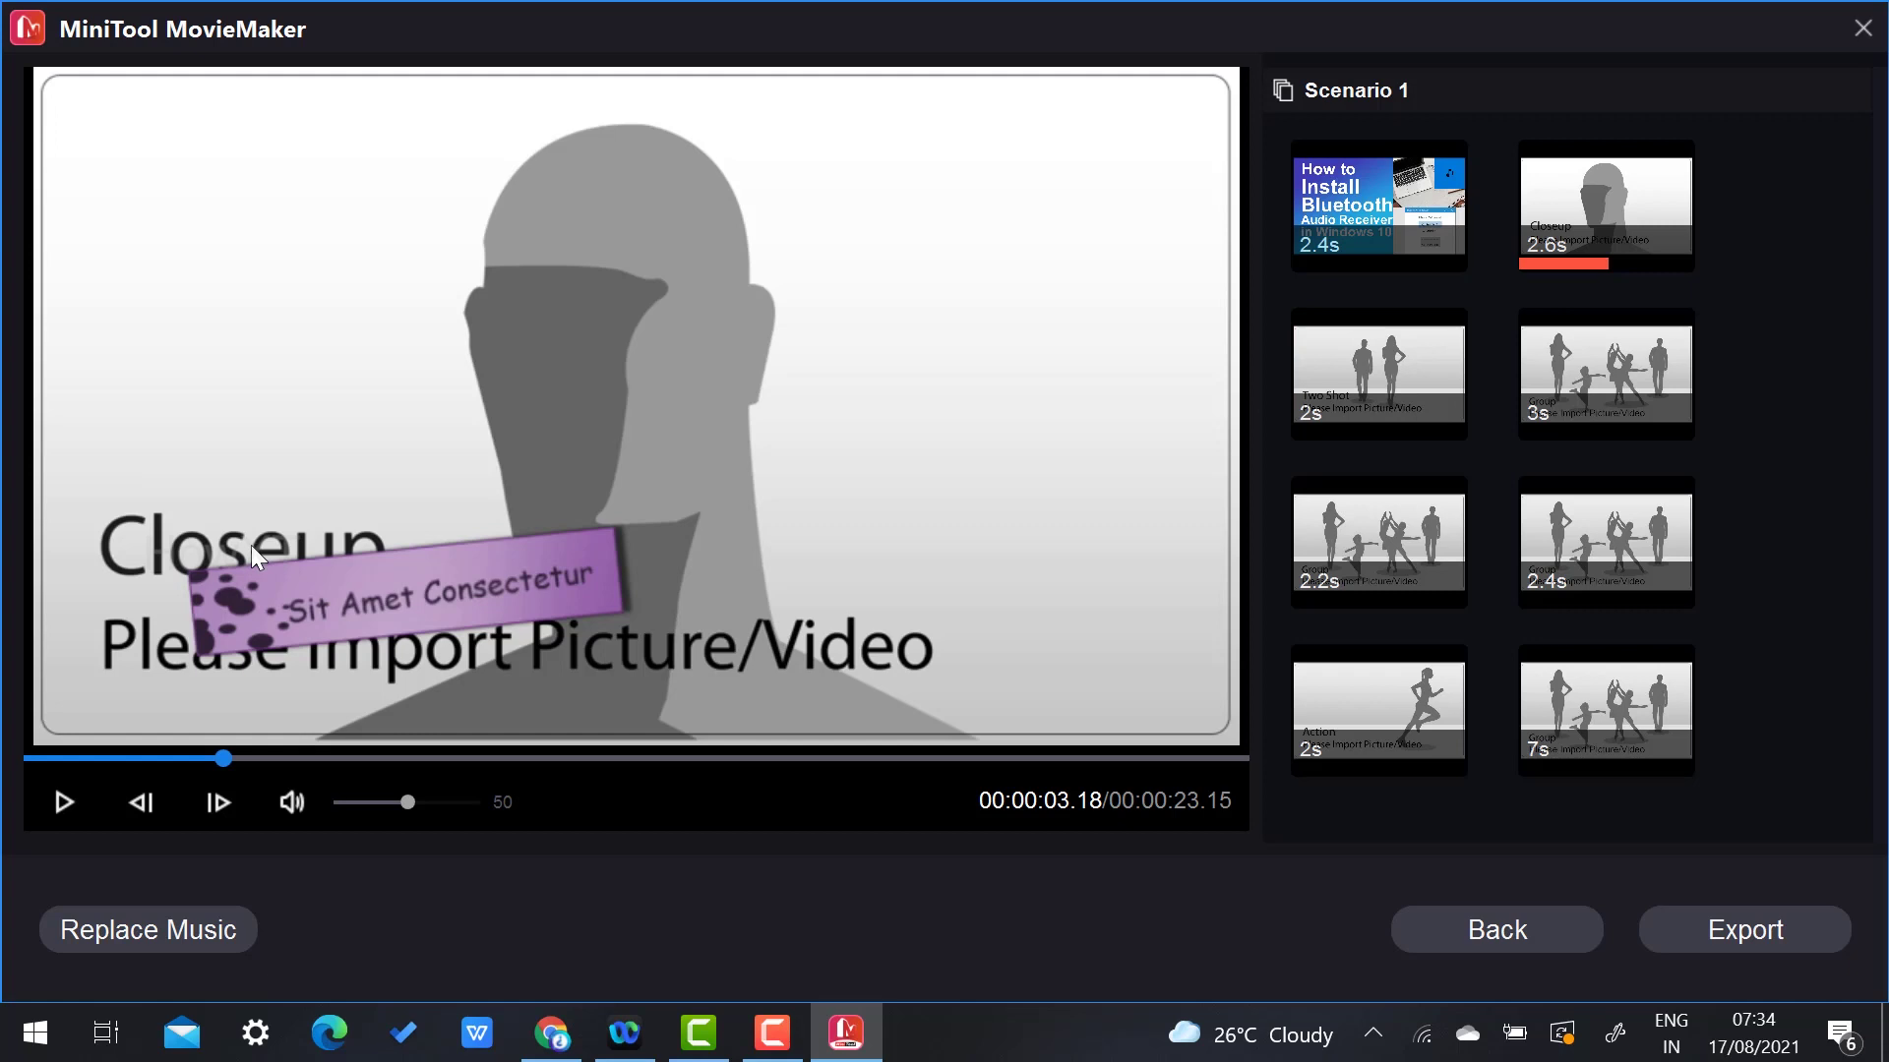
pyautogui.click(1769, 937)
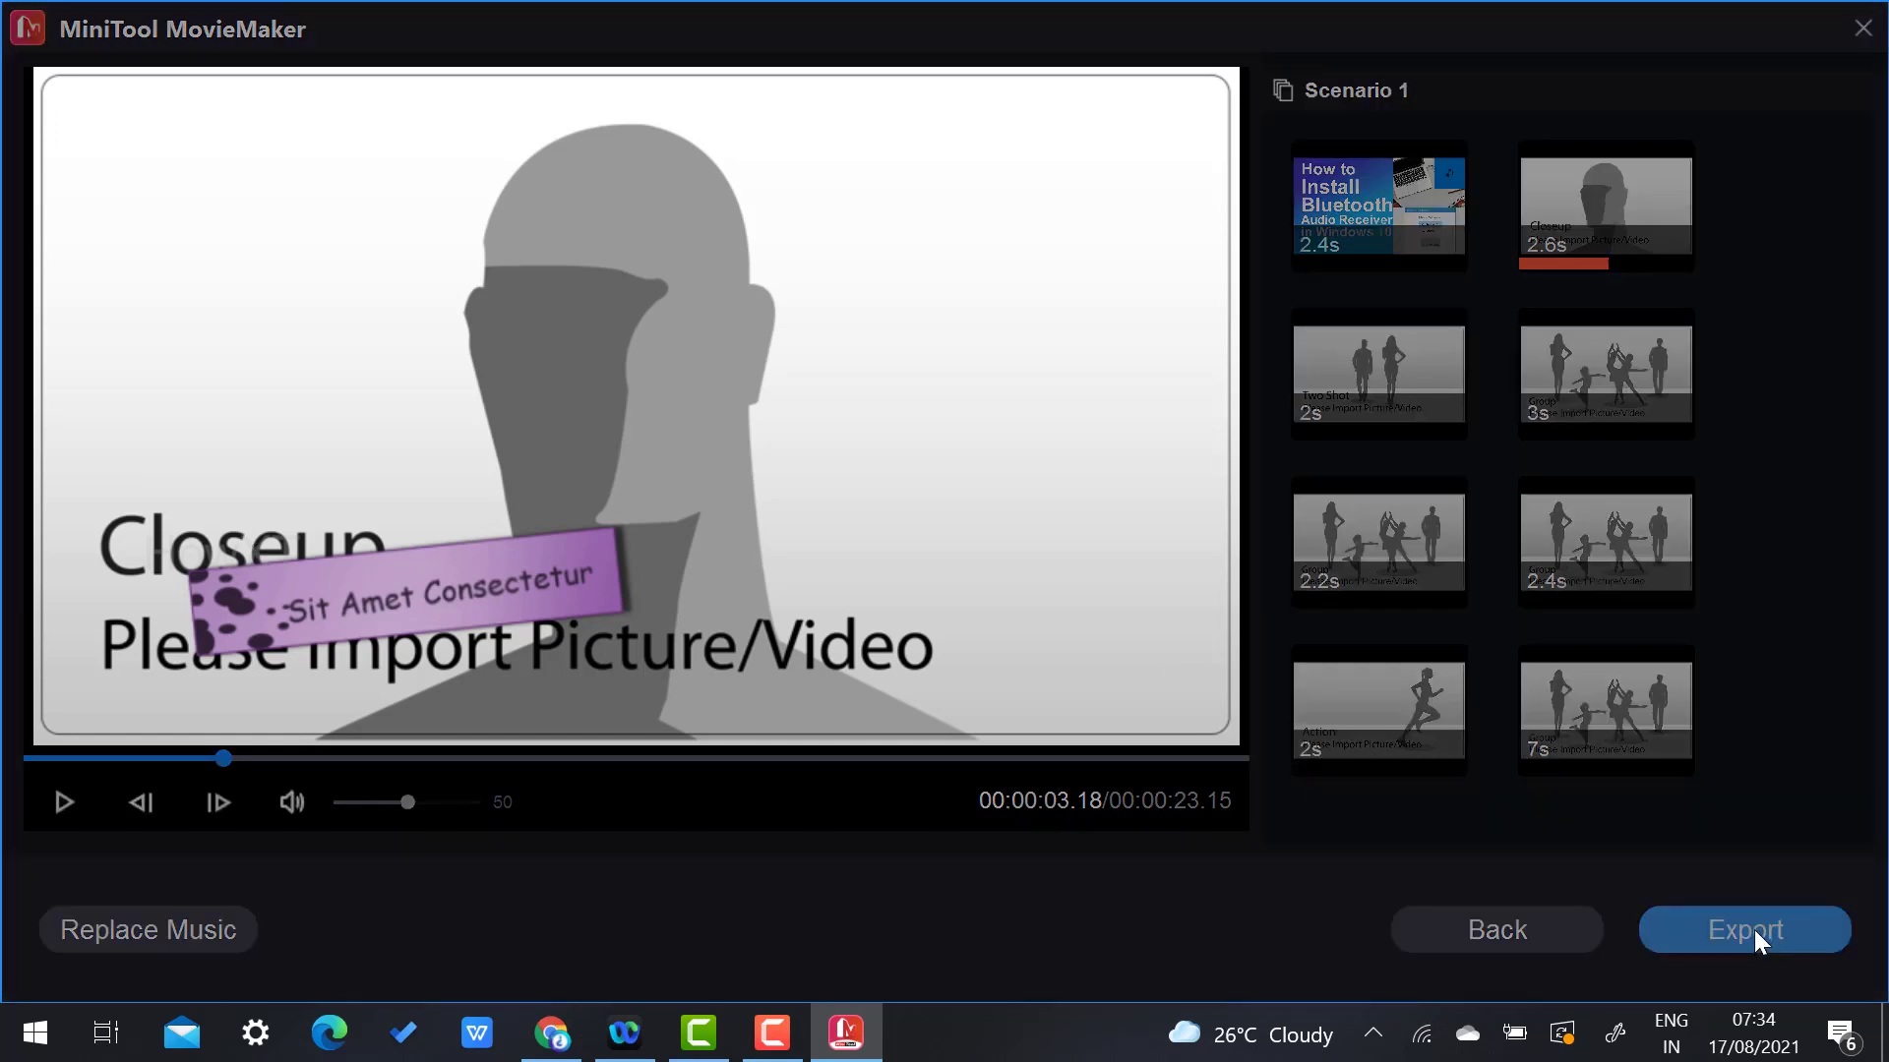